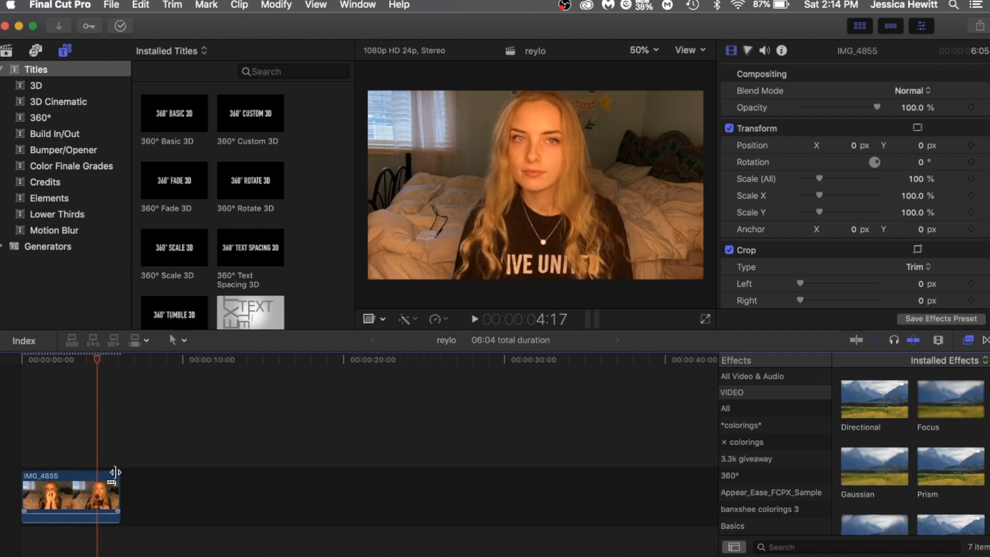
# - Trim the end of the IMG_4855 clip to 4:17 and select the clip with the playhead at its first frame
pyautogui.moveTo(120, 475); pyautogui.dragTo(95, 476)
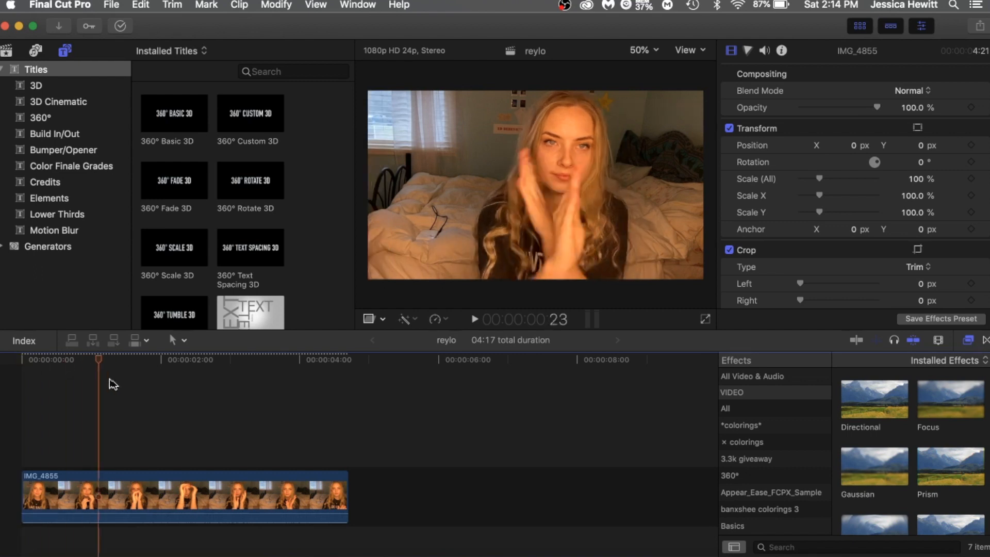
pyautogui.click(24, 449)
pyautogui.click(106, 494)
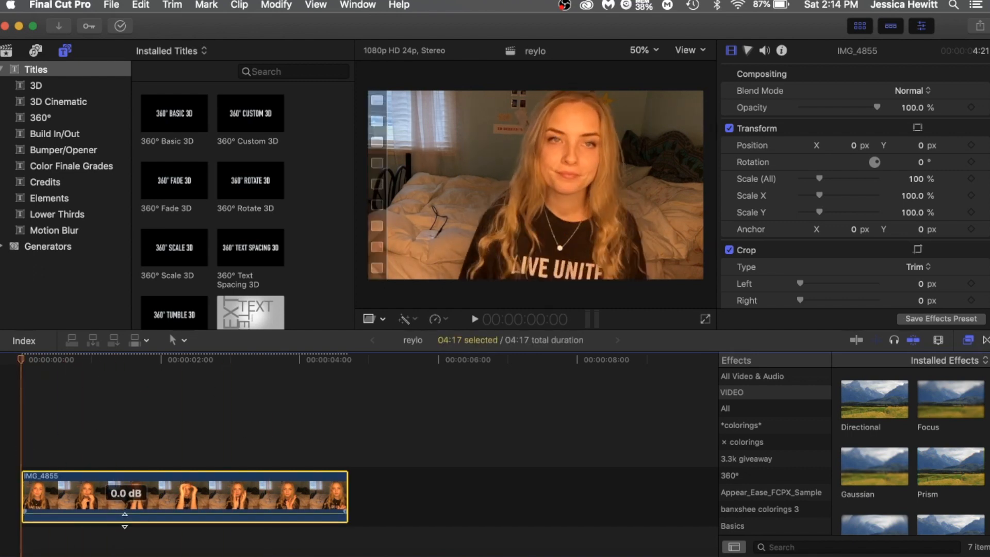
# - Display the Masks category of the installed video effects
pyautogui.scroll(-3, 809, 498)
pyautogui.scroll(3, 809, 499)
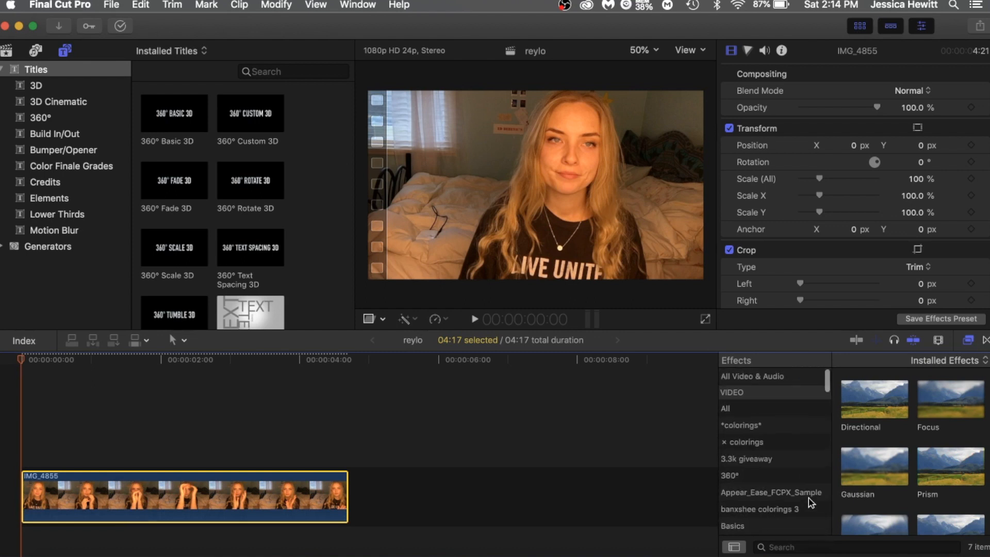
pyautogui.scroll(-5, 779, 512)
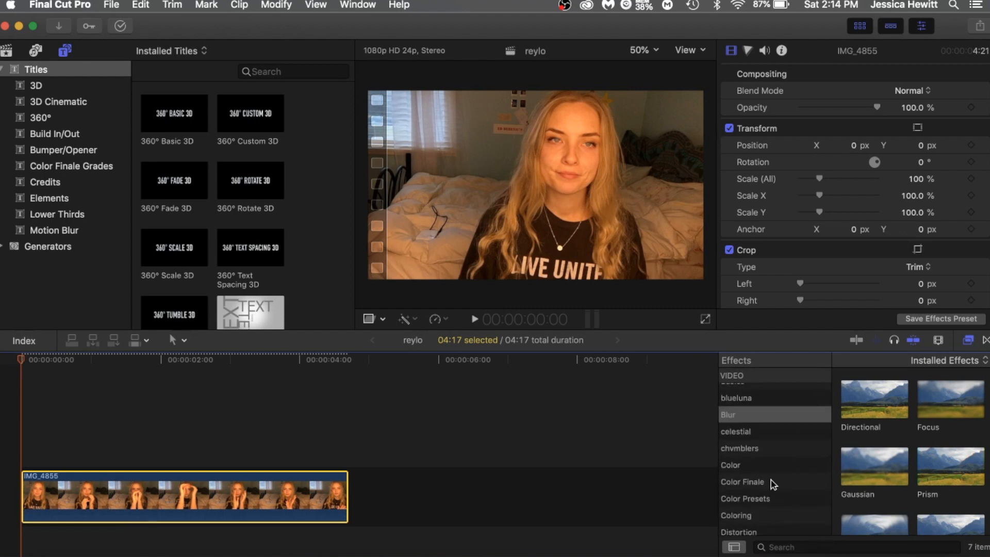
pyautogui.scroll(-2, 771, 481)
pyautogui.scroll(8, 772, 481)
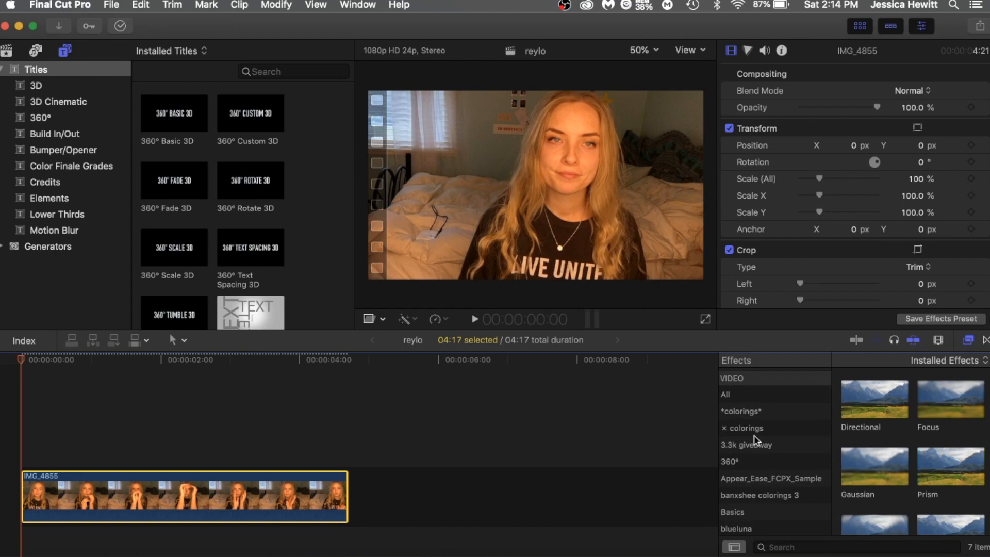
pyautogui.scroll(-5, 756, 440)
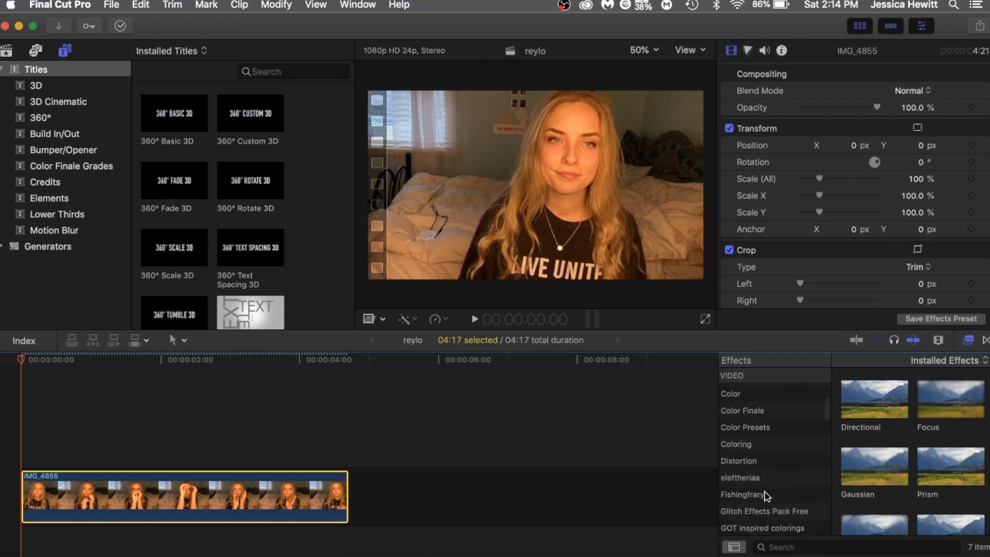
pyautogui.scroll(-10, 767, 494)
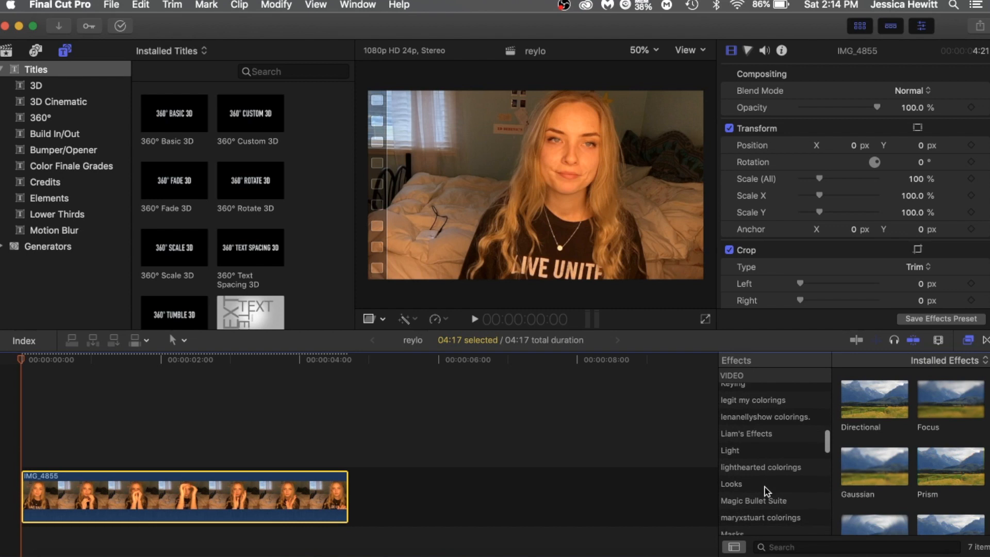
pyautogui.scroll(-3, 767, 490)
pyautogui.click(744, 460)
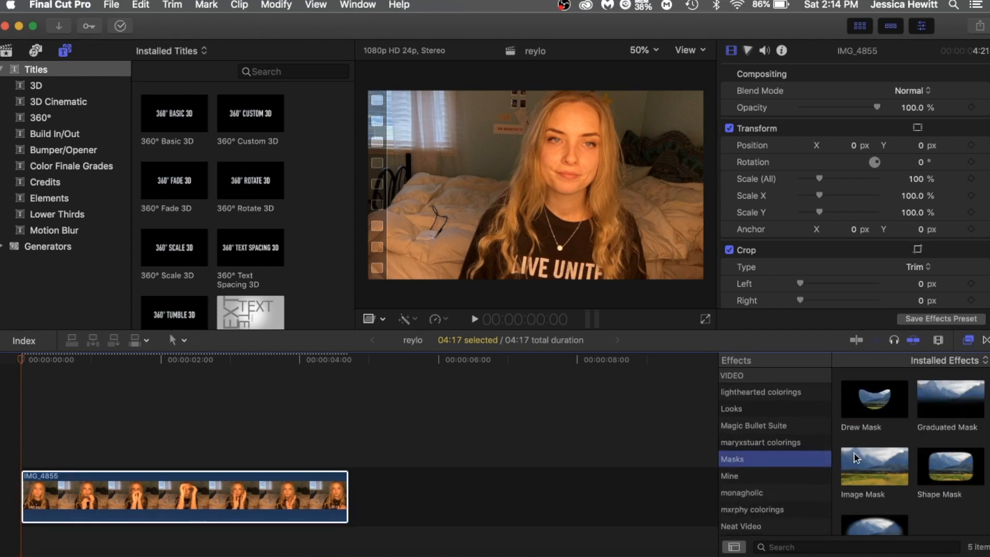
# - Apply the Draw Mask effect to the IMG_4855 clip
pyautogui.scroll(-2, 966, 499)
pyautogui.scroll(2, 960, 493)
pyautogui.doubleClick(904, 396)
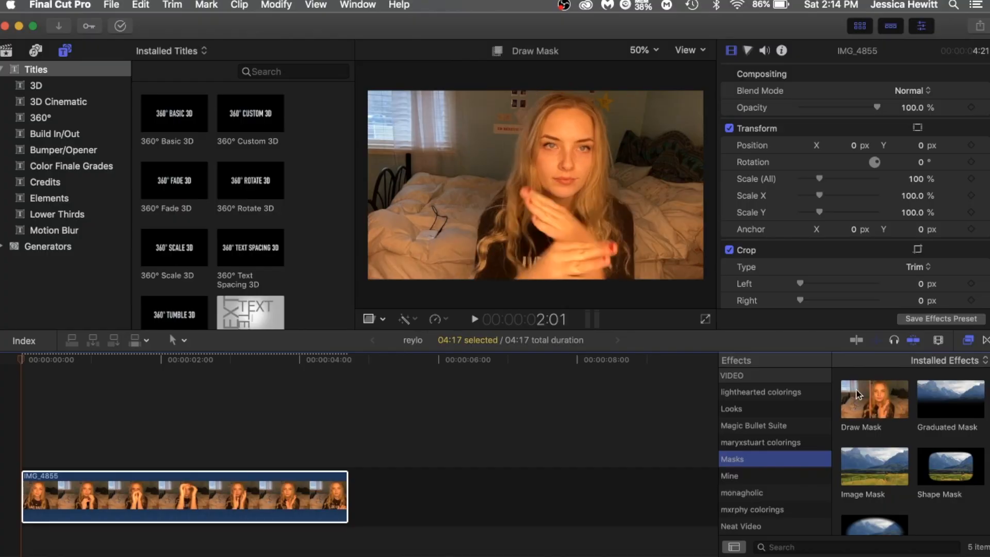
pyautogui.moveTo(880, 405)
pyautogui.mouseDown()
pyautogui.moveTo(467, 488)
pyautogui.moveTo(291, 507)
pyautogui.mouseUp()
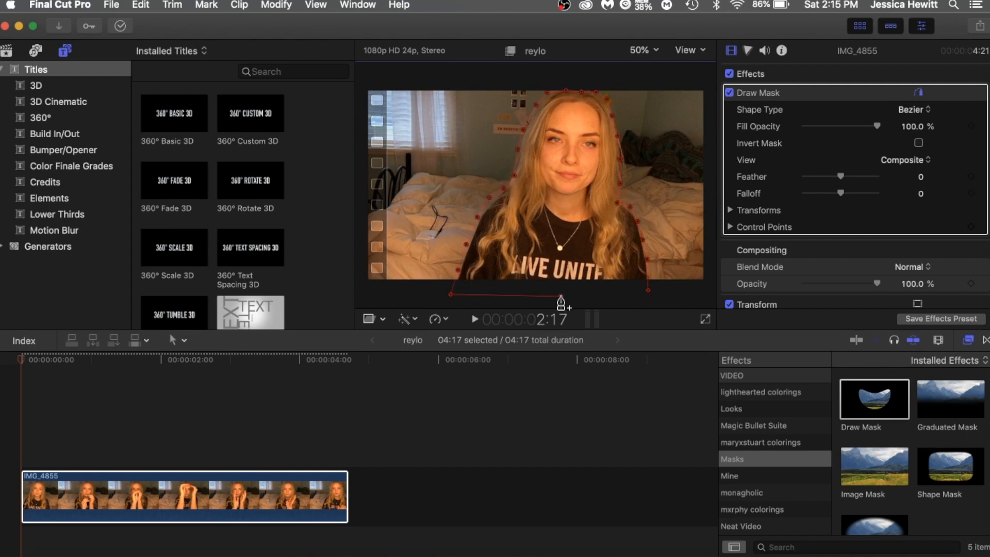
# - Close the mask outline around the woman just below the frame and set its shape type to B-Spline
pyautogui.click(637, 300)
pyautogui.click(648, 290)
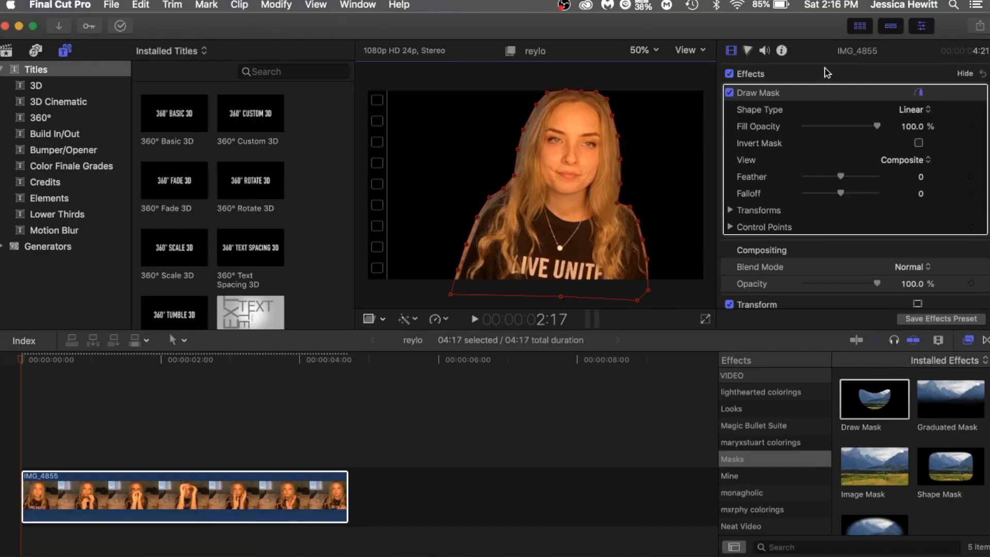
pyautogui.click(814, 75)
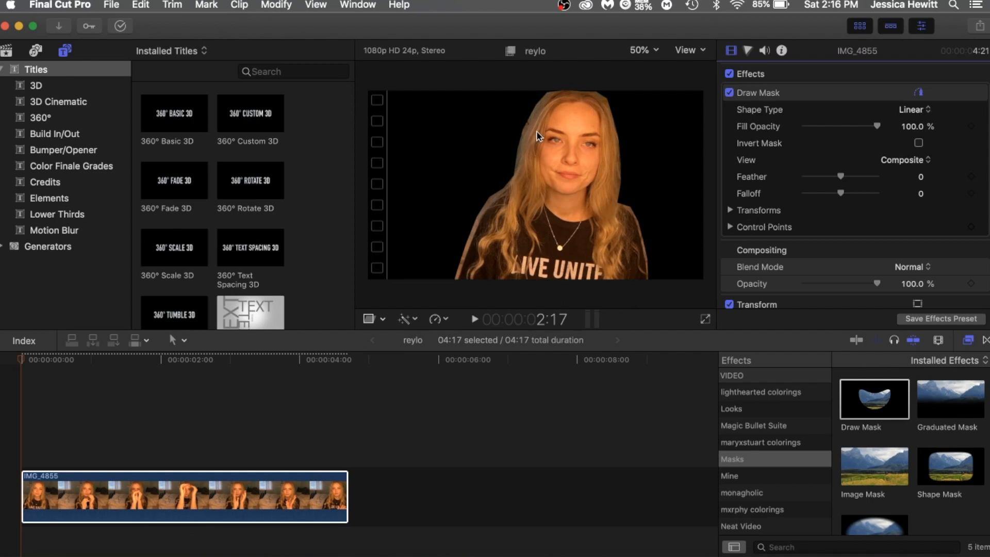
pyautogui.click(923, 110)
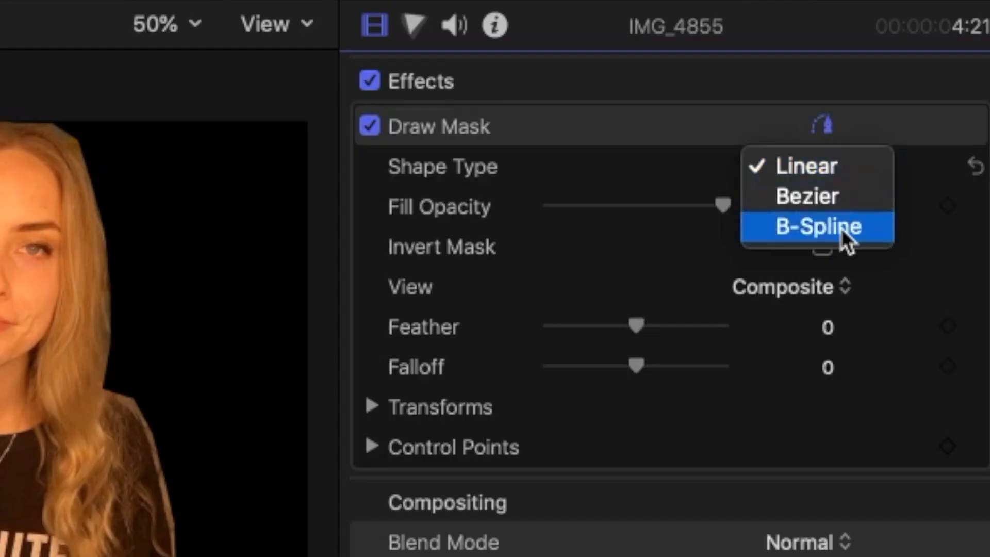
pyautogui.click(840, 227)
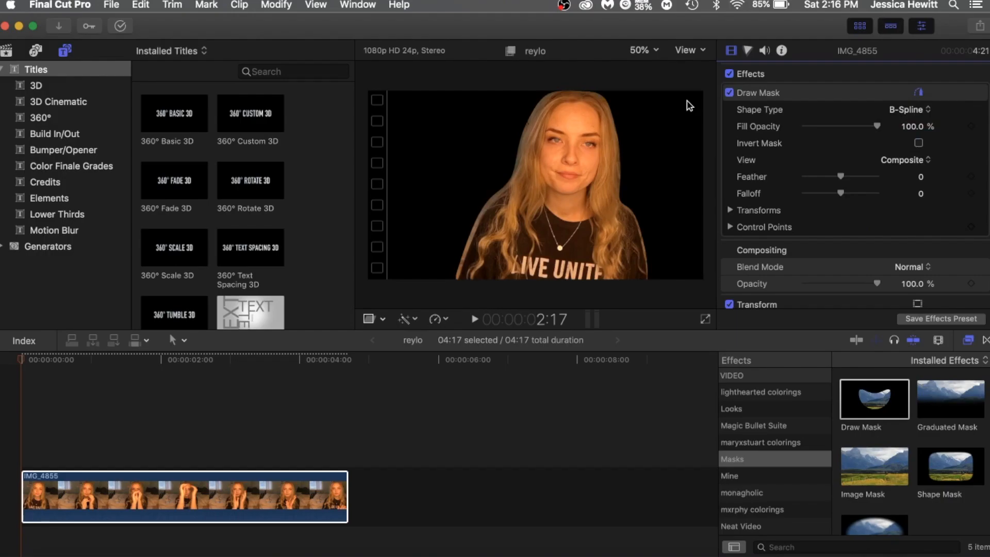
# - Add keyframes for the Draw Mask's Control Points and Transforms Position at the clip's first frame
pyautogui.click(820, 94)
pyautogui.moveTo(21, 357); pyautogui.dragTo(197, 389)
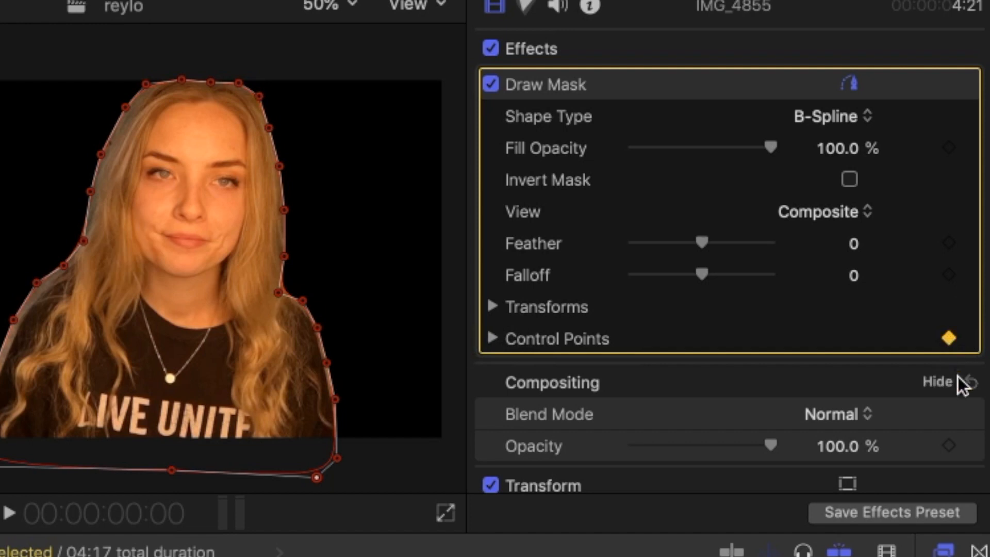
pyautogui.click(494, 308)
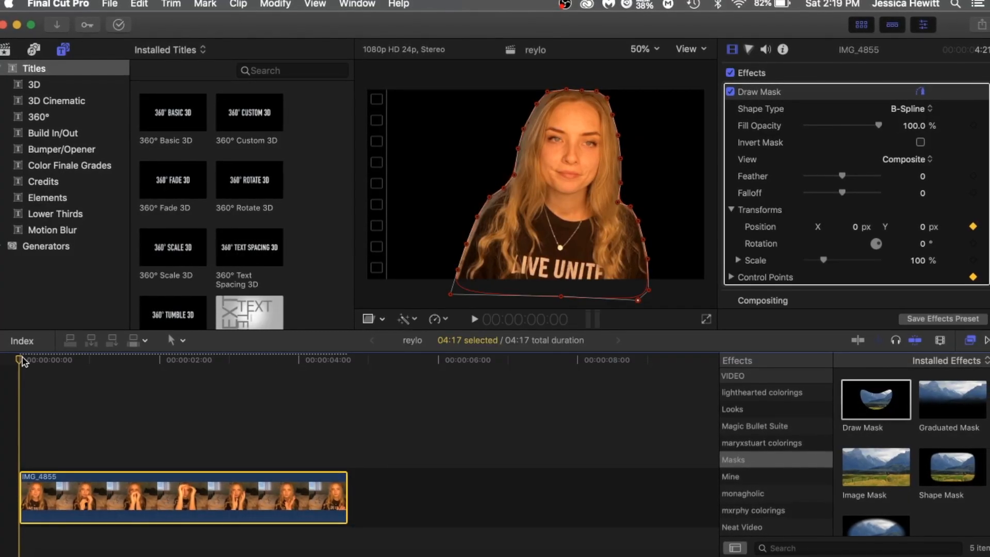
# - Reshape the mask at frame 19 by moving its control points to follow the woman's head, shoulders and lower edge
pyautogui.moveTo(21, 362); pyautogui.dragTo(76, 370)
pyautogui.click(458, 271)
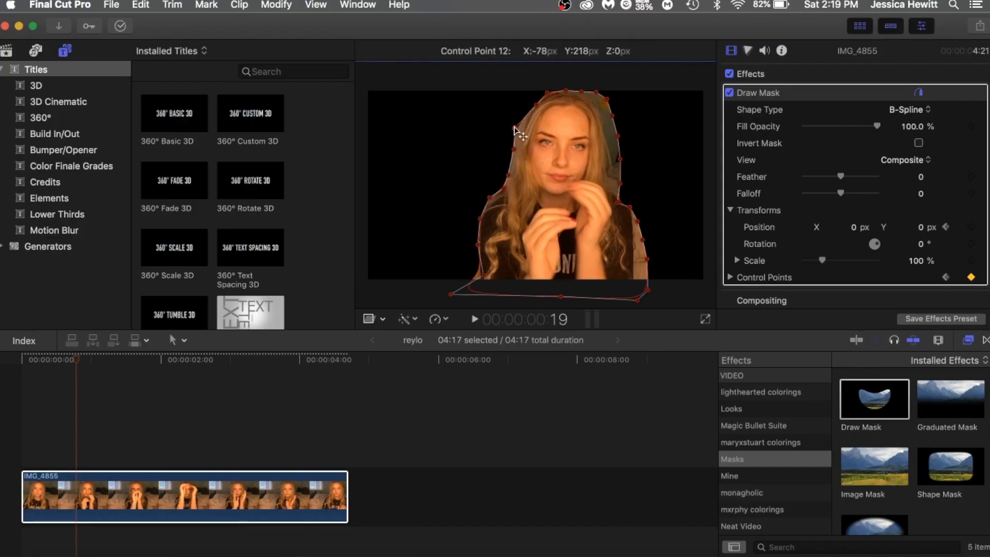
pyautogui.moveTo(537, 106); pyautogui.dragTo(528, 99)
pyautogui.moveTo(607, 99); pyautogui.dragTo(599, 103)
pyautogui.moveTo(618, 136); pyautogui.dragTo(607, 138)
pyautogui.moveTo(620, 159); pyautogui.dragTo(608, 162)
pyautogui.moveTo(618, 203); pyautogui.dragTo(621, 195)
pyautogui.moveTo(638, 221); pyautogui.dragTo(633, 222)
pyautogui.moveTo(648, 290); pyautogui.dragTo(634, 291)
pyautogui.moveTo(638, 301); pyautogui.dragTo(624, 298)
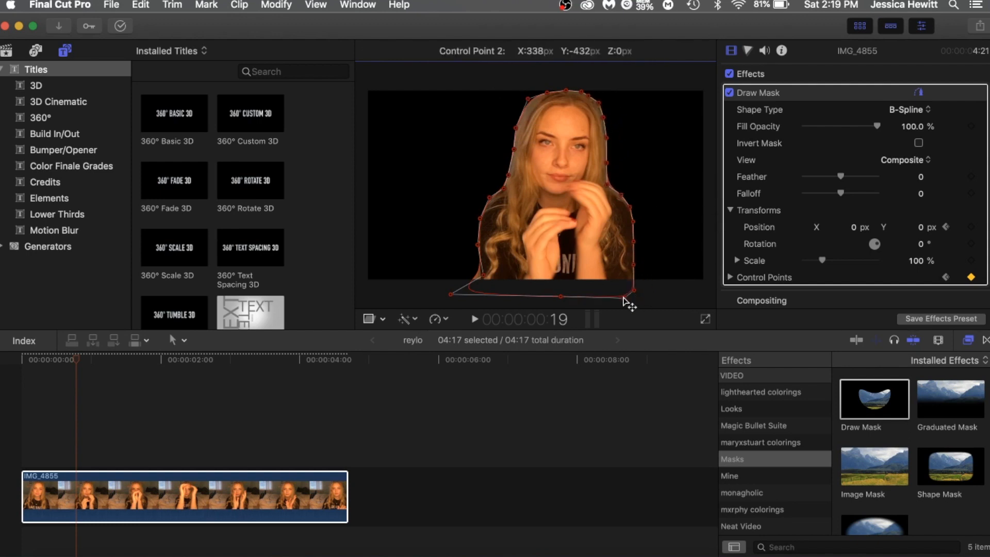
pyautogui.moveTo(451, 294); pyautogui.dragTo(474, 298)
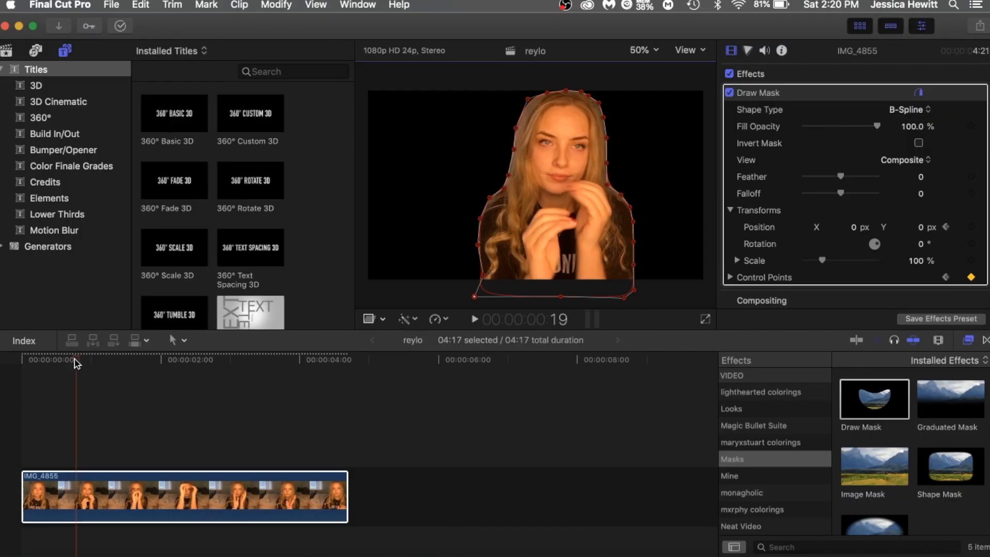
# - Refit the mask's control points to the woman's outline at 1:16 and at a slightly earlier frame
pyautogui.moveTo(76, 363); pyautogui.dragTo(72, 389)
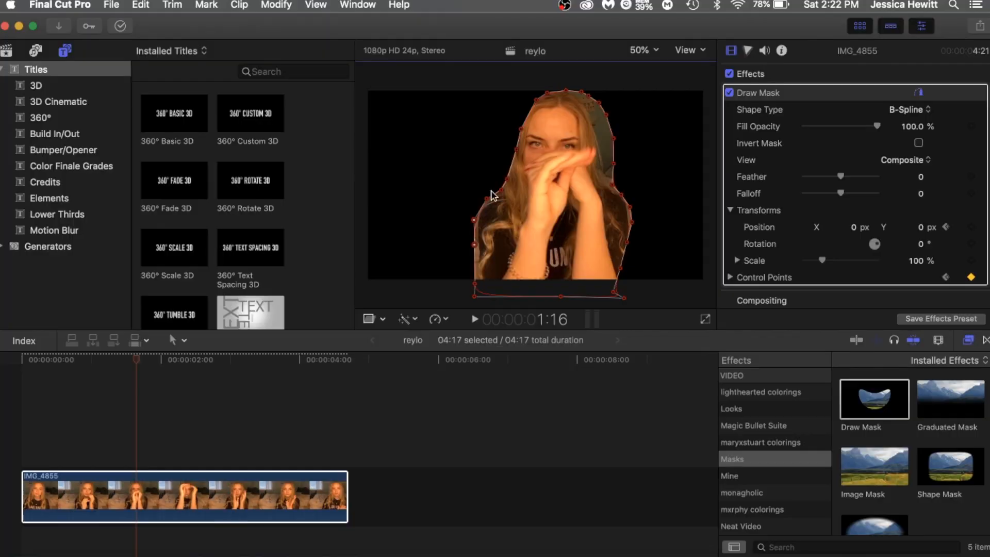
pyautogui.moveTo(632, 243); pyautogui.dragTo(630, 245)
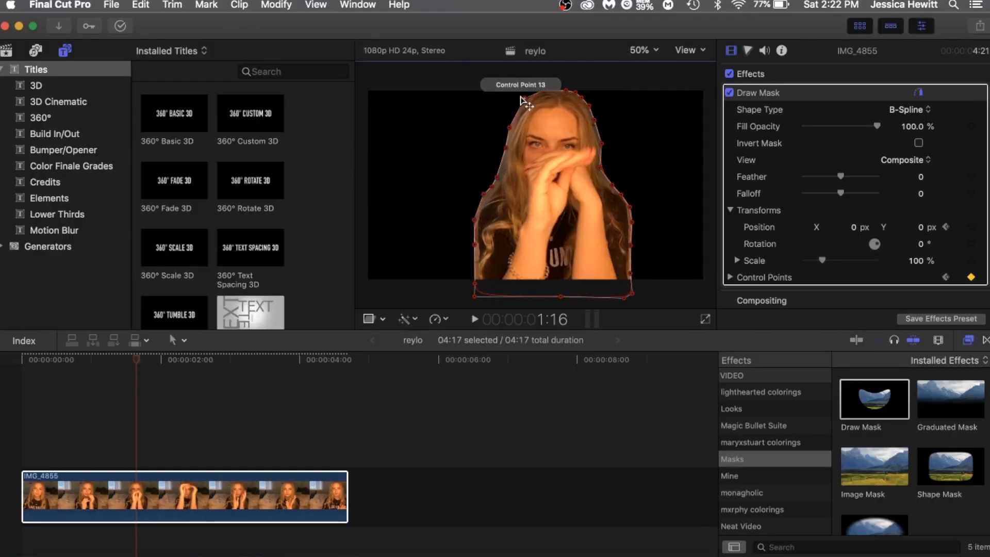
pyautogui.moveTo(136, 360); pyautogui.dragTo(127, 362)
pyautogui.moveTo(506, 148); pyautogui.dragTo(508, 153)
pyautogui.moveTo(127, 360); pyautogui.dragTo(133, 464)
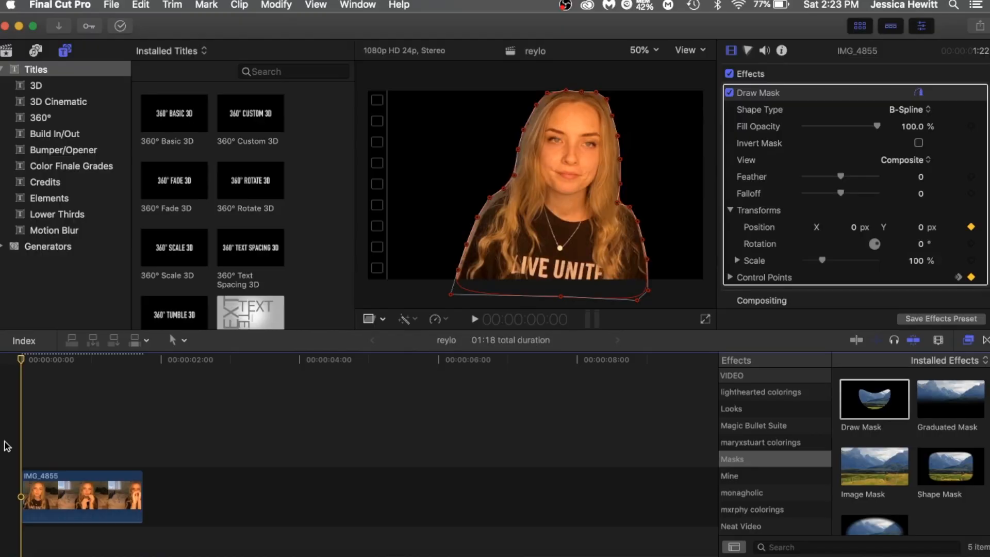
# - Duplicate the masked 1:18 clip so the copy follows it in the timeline
pyautogui.click(83, 392)
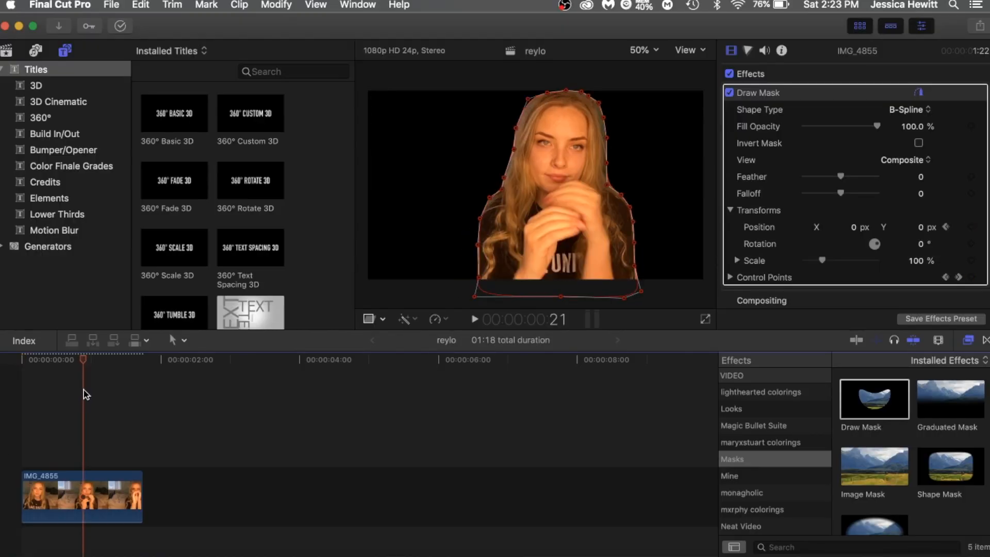
pyautogui.moveTo(84, 391); pyautogui.dragTo(74, 416)
pyautogui.click(66, 493)
pyautogui.press('Home')
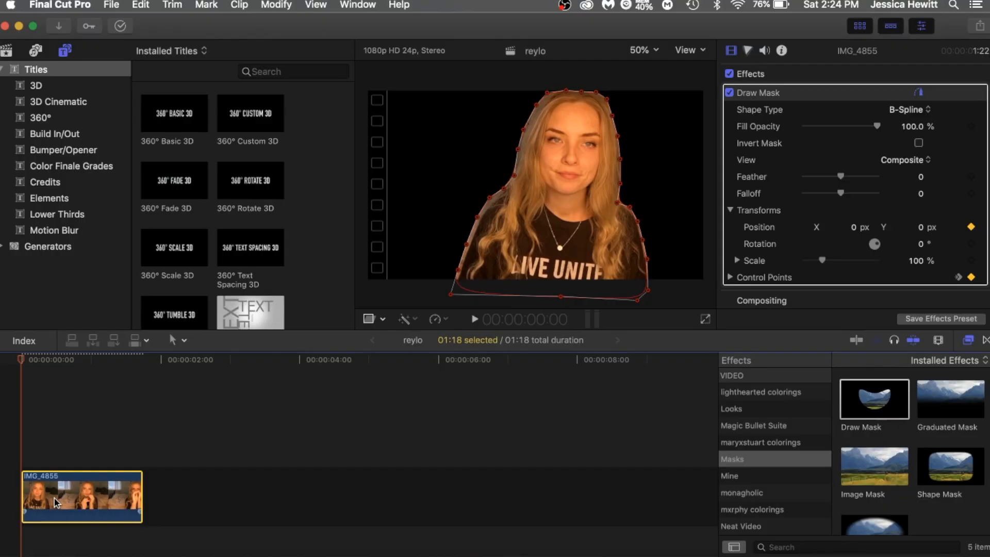
pyautogui.press('super+v')
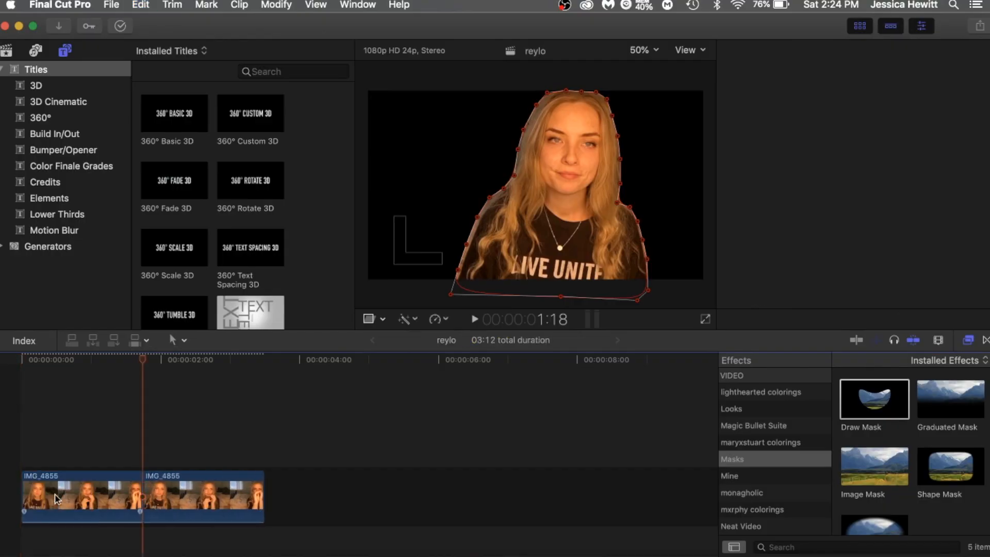
# - Remove the Draw Mask effect from the first clip
pyautogui.click(36, 417)
pyautogui.click(60, 509)
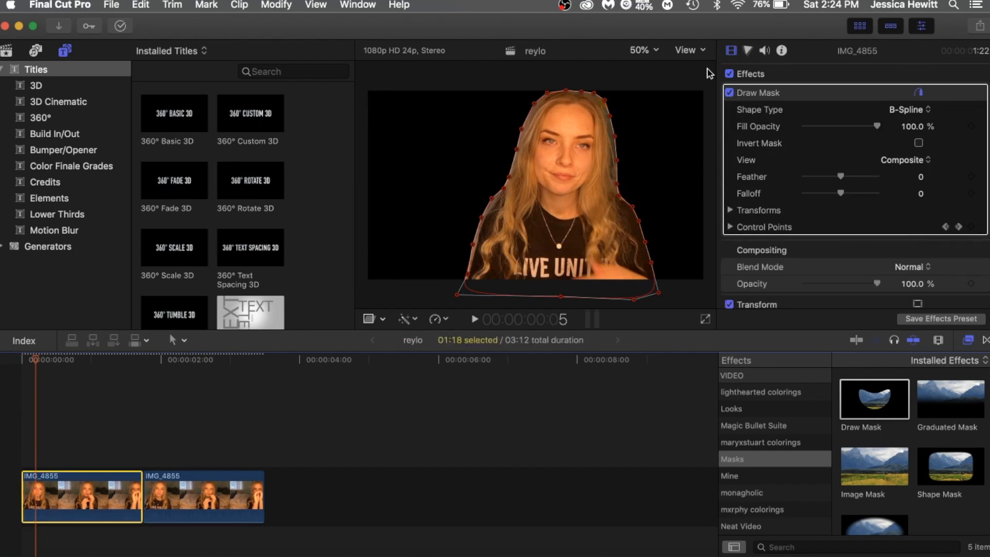
pyautogui.click(793, 96)
pyautogui.press('Delete')
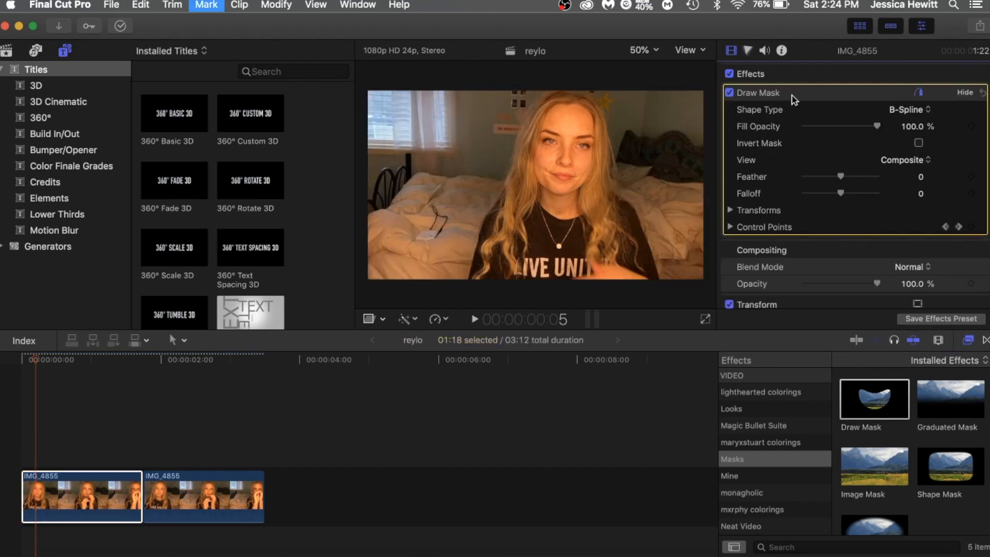
# - Stack the masked copy directly above the unmasked clip and set its Transform Position X to about -588.1 px
pyautogui.click(186, 493)
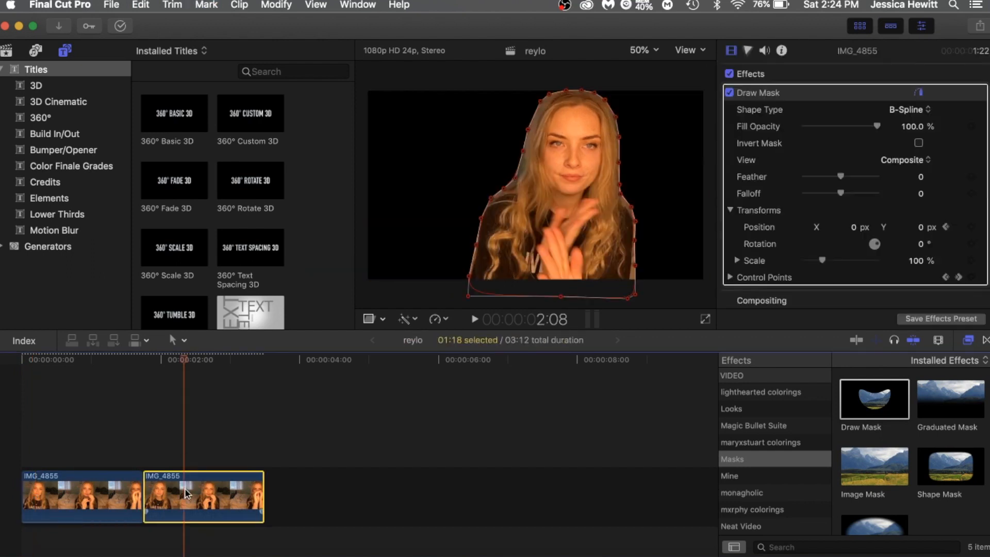
pyautogui.moveTo(186, 493); pyautogui.dragTo(63, 434)
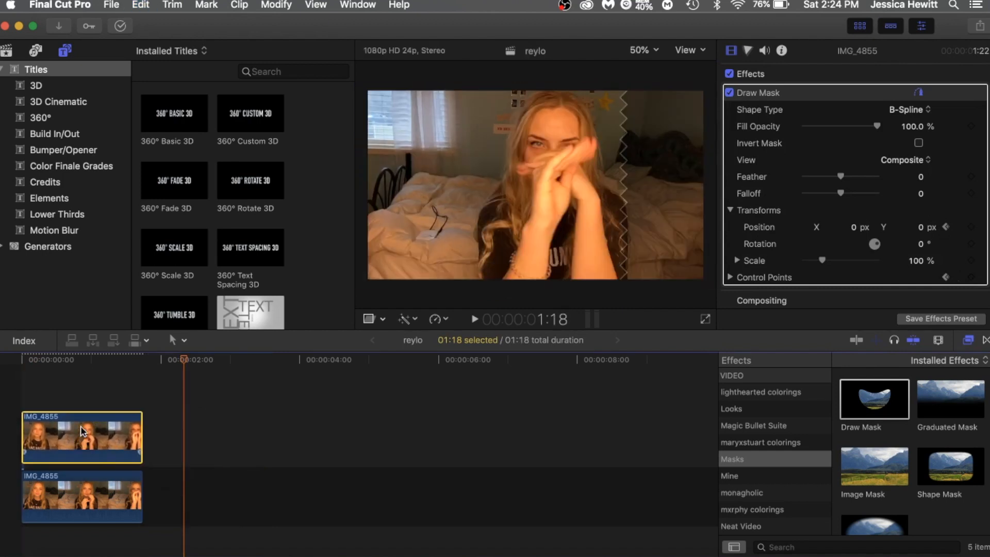
pyautogui.click(56, 379)
pyautogui.click(98, 438)
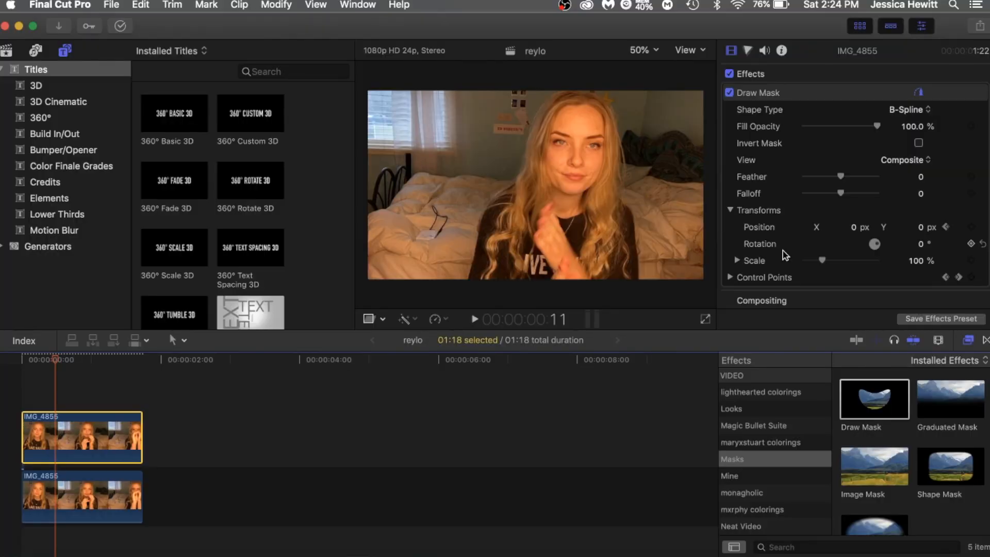
pyautogui.scroll(-5, 783, 251)
pyautogui.scroll(-2, 783, 251)
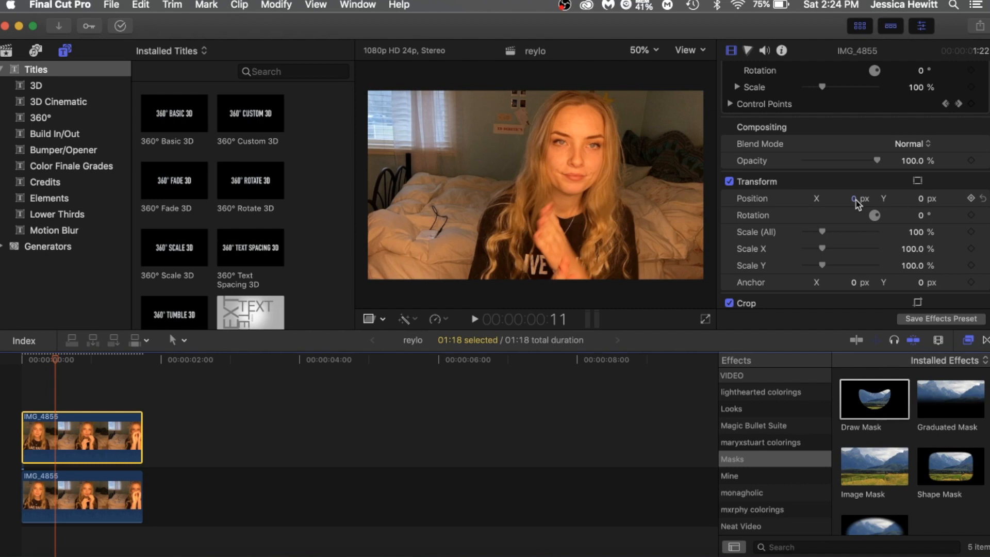
pyautogui.moveTo(855, 203)
pyautogui.mouseDown()
pyautogui.moveTo(797, 203)
pyautogui.moveTo(854, 203)
pyautogui.mouseUp()
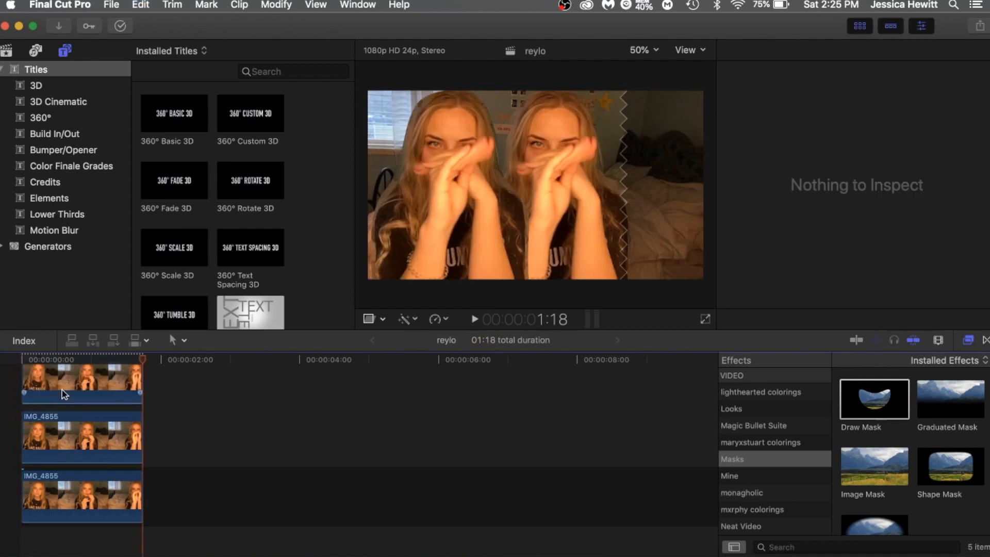
# - Shift the topmost masked copy horizontally with Position X so it stands to the right of the original woman
pyautogui.click(60, 358)
pyautogui.click(66, 382)
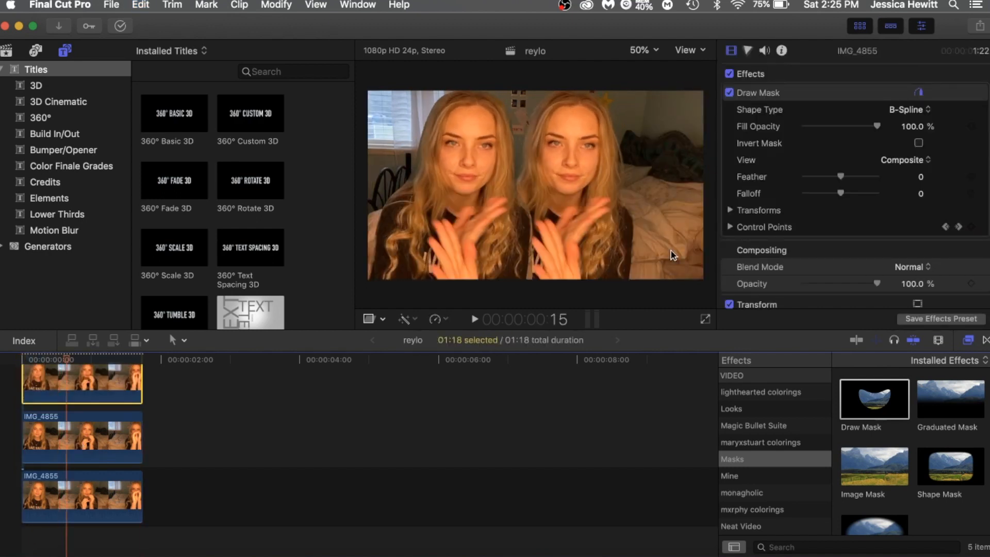
pyautogui.scroll(-5, 803, 251)
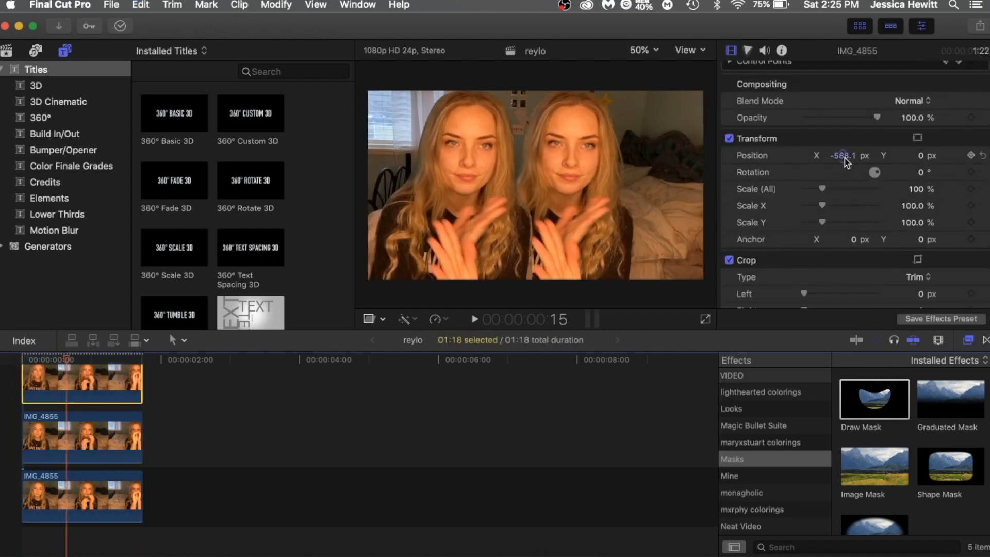
pyautogui.moveTo(845, 158); pyautogui.dragTo(844, 154)
pyautogui.moveTo(83, 361); pyautogui.dragTo(17, 365)
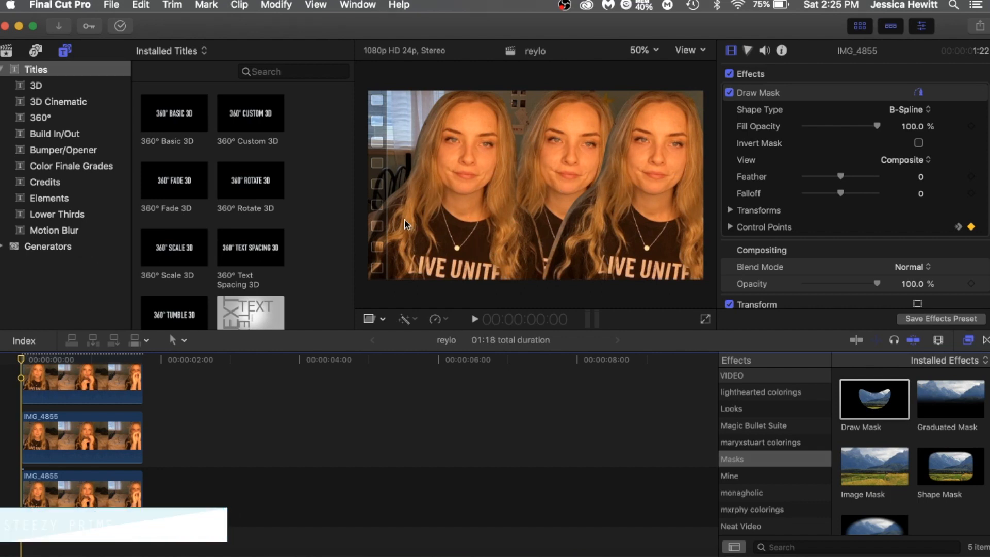
# - Paste another masked copy of the woman on top of the clip stack and set its Transform Position X to 0 px
pyautogui.scroll(3, 12, 379)
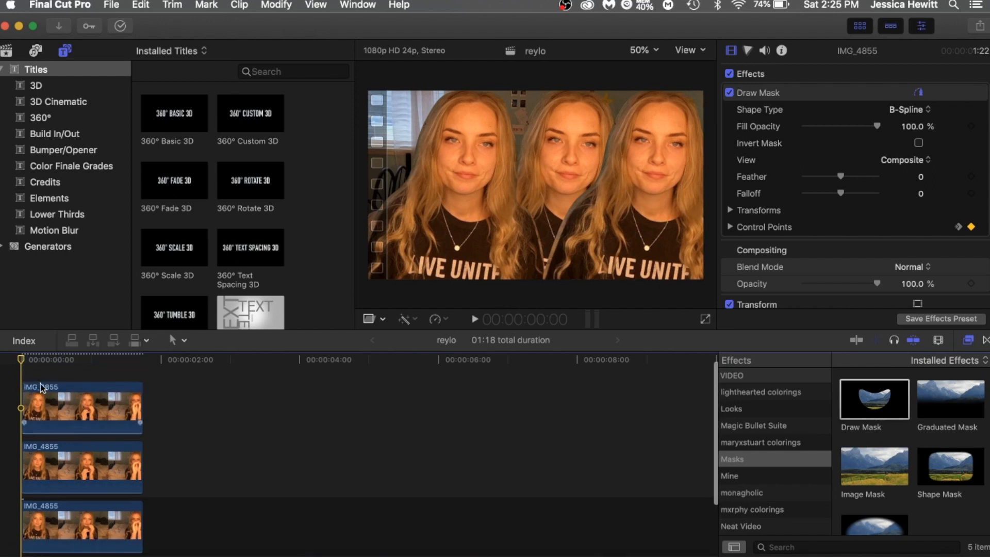
pyautogui.press('super+v')
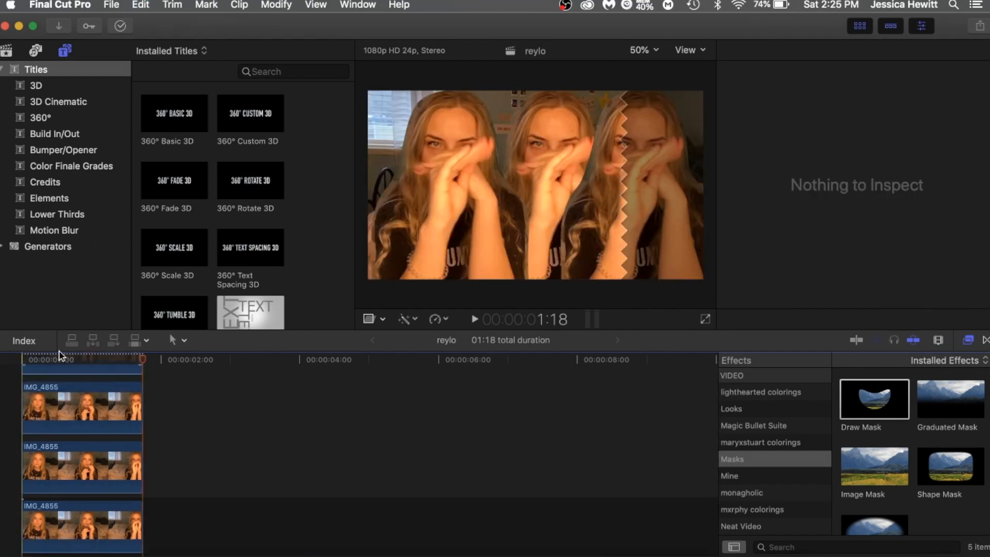
pyautogui.click(58, 361)
pyautogui.click(57, 370)
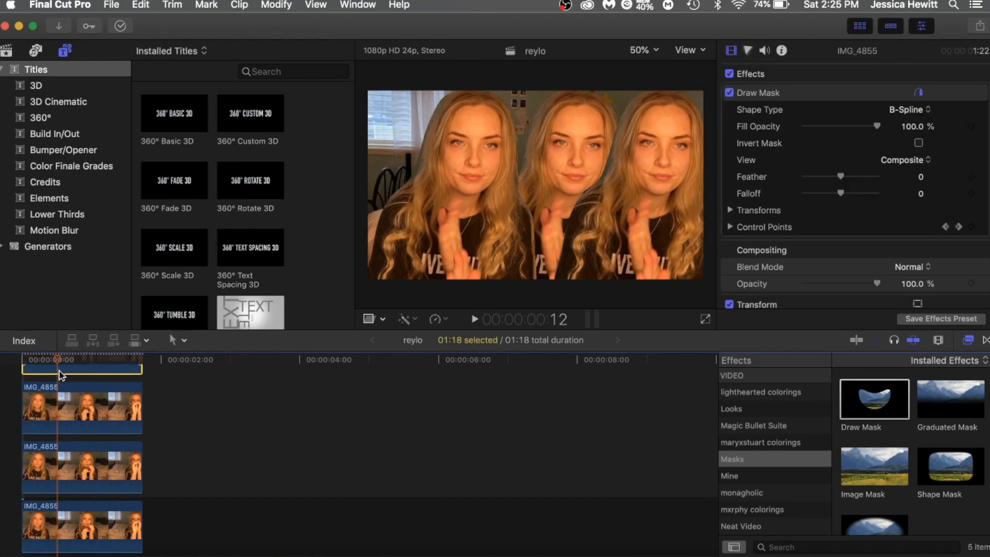
pyautogui.scroll(-5, 903, 263)
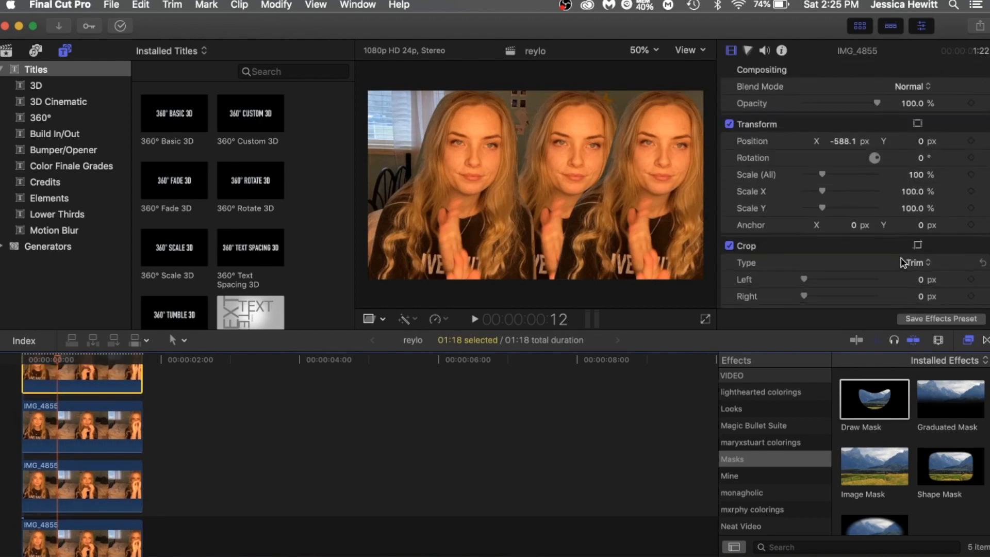
pyautogui.click(844, 147)
pyautogui.write('0')
pyautogui.press('Return')
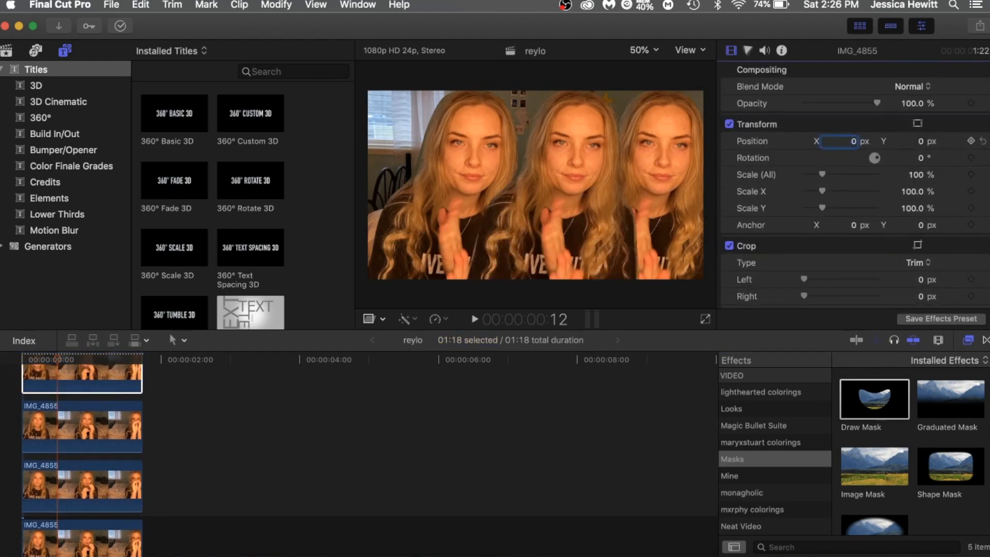
pyautogui.click(11, 390)
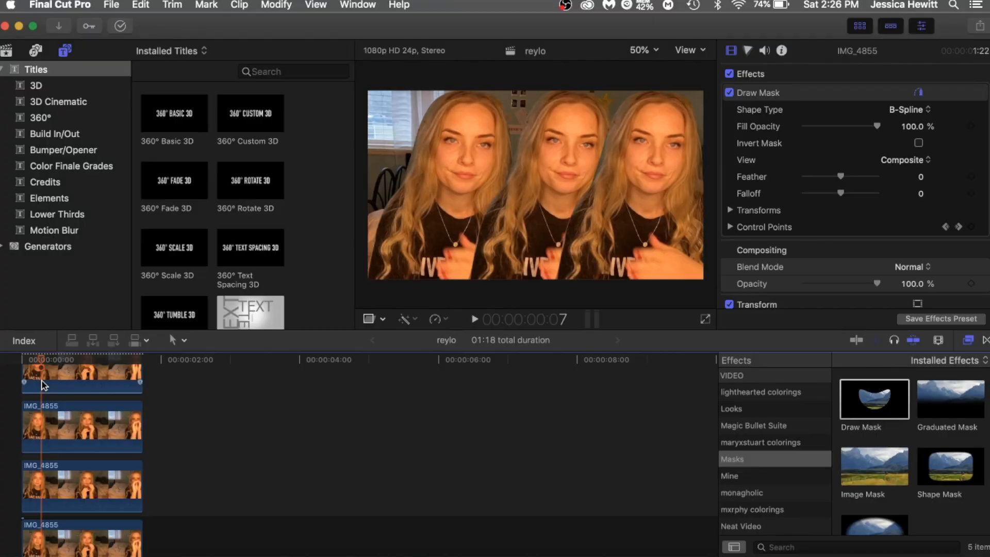
# - Set the Draw Mask Feather to -9 and Falloff to -100 on the masked copies in the stack
pyautogui.click(52, 380)
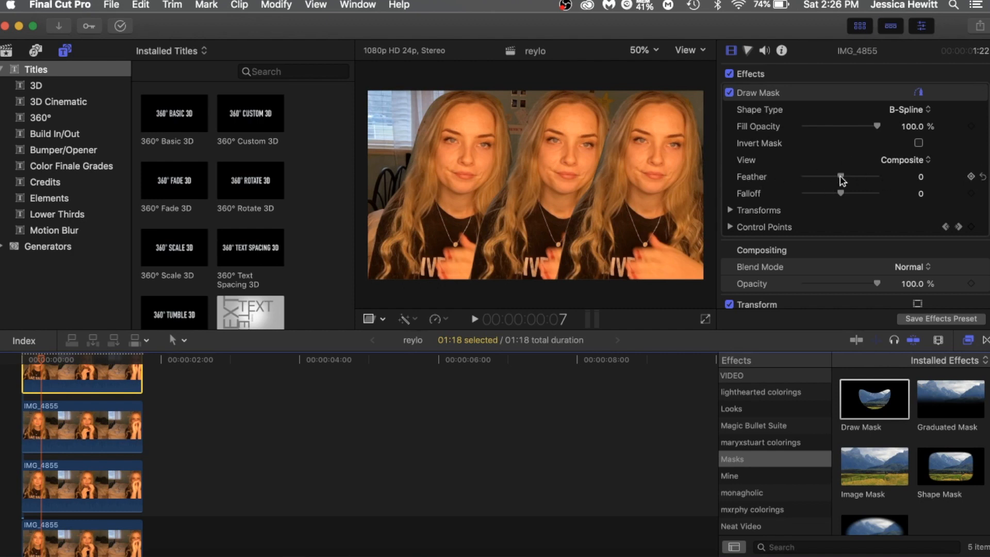
pyautogui.moveTo(843, 180); pyautogui.dragTo(803, 194)
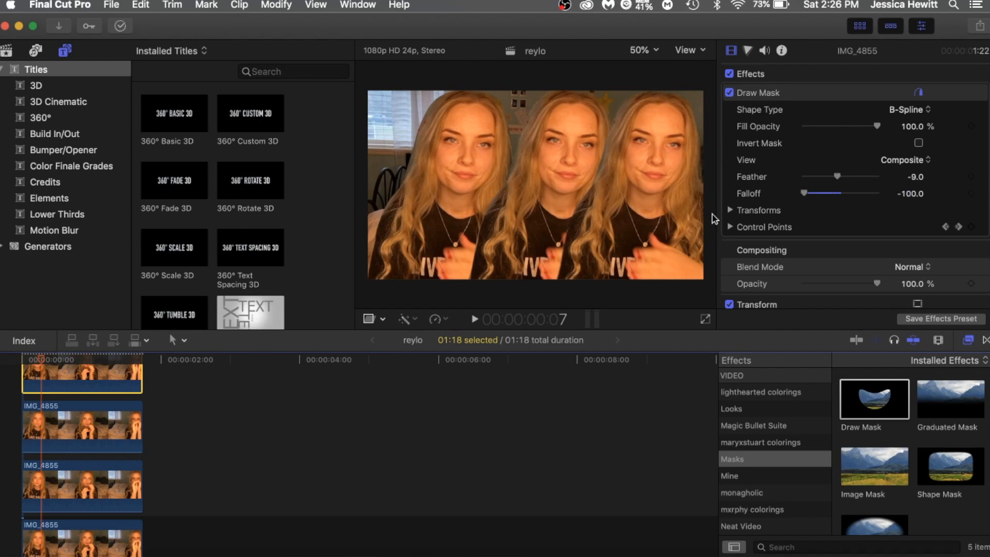
pyautogui.click(76, 404)
pyautogui.click(918, 177)
pyautogui.click(77, 480)
pyautogui.scroll(5, 964, 278)
pyautogui.click(916, 127)
pyautogui.write('-9')
pyautogui.press('Tab')
pyautogui.write('-100')
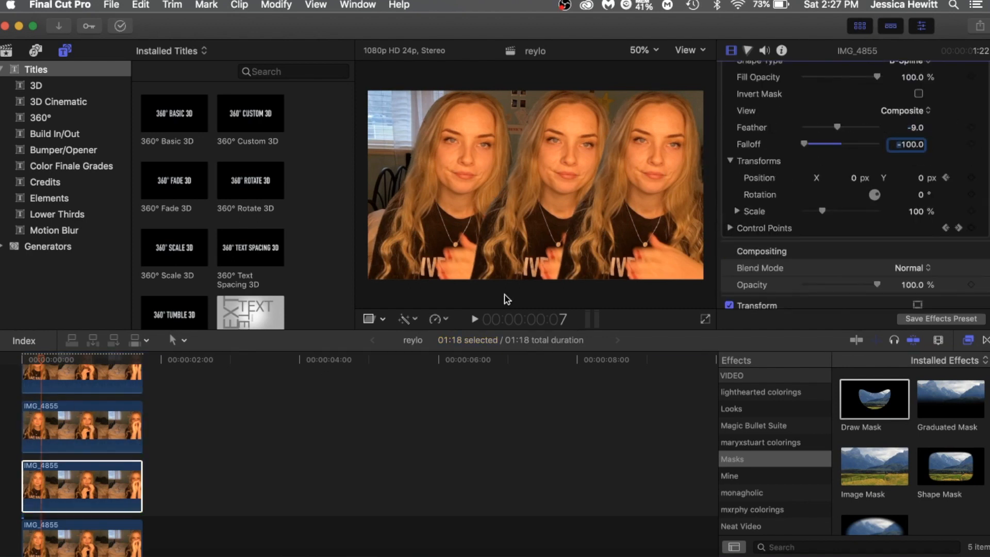
# - Play the stacked clips from the start to check how the three women blend with softened mask edges
pyautogui.press('Home')
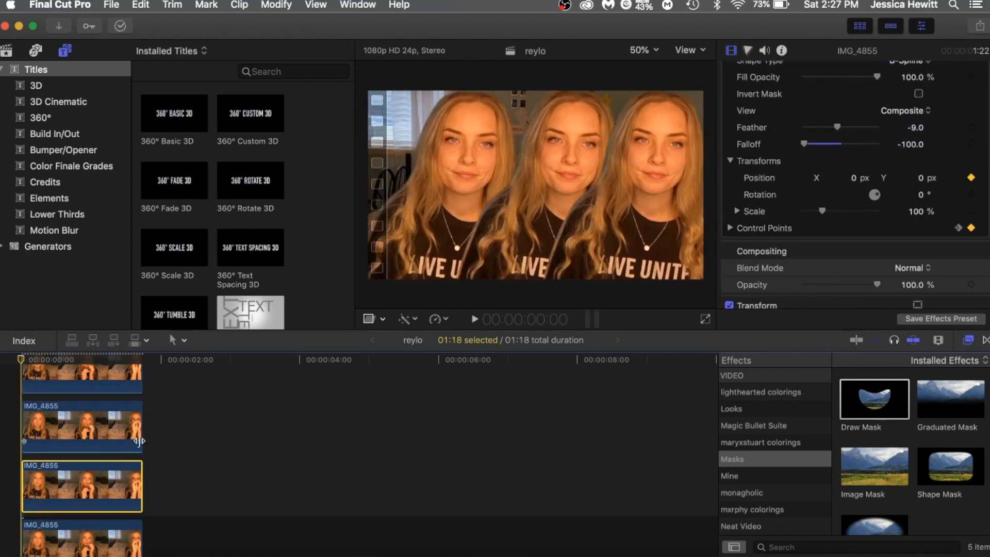
pyautogui.scroll(2, 151, 415)
pyautogui.scroll(-4, 150, 416)
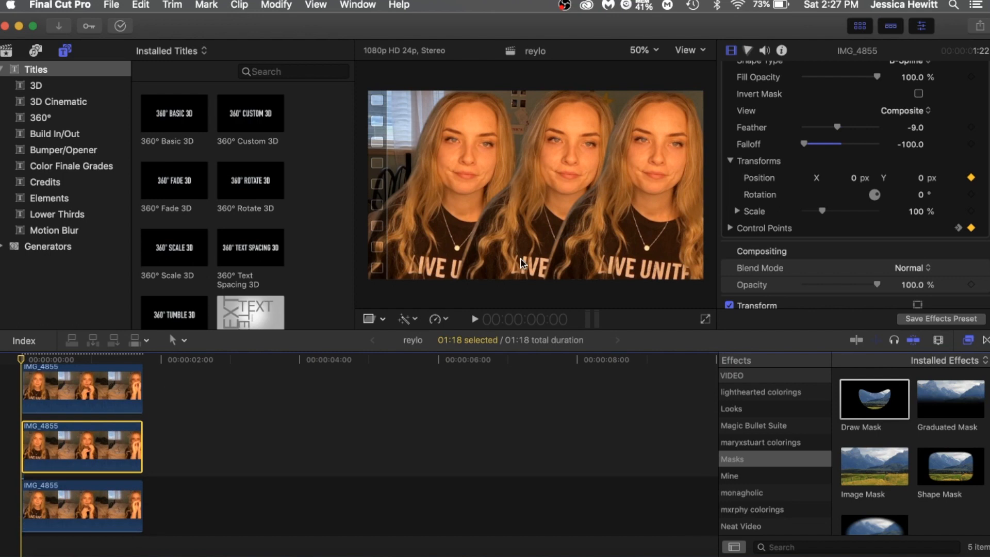
pyautogui.click(147, 360)
pyautogui.press('Home')
pyautogui.click(475, 321)
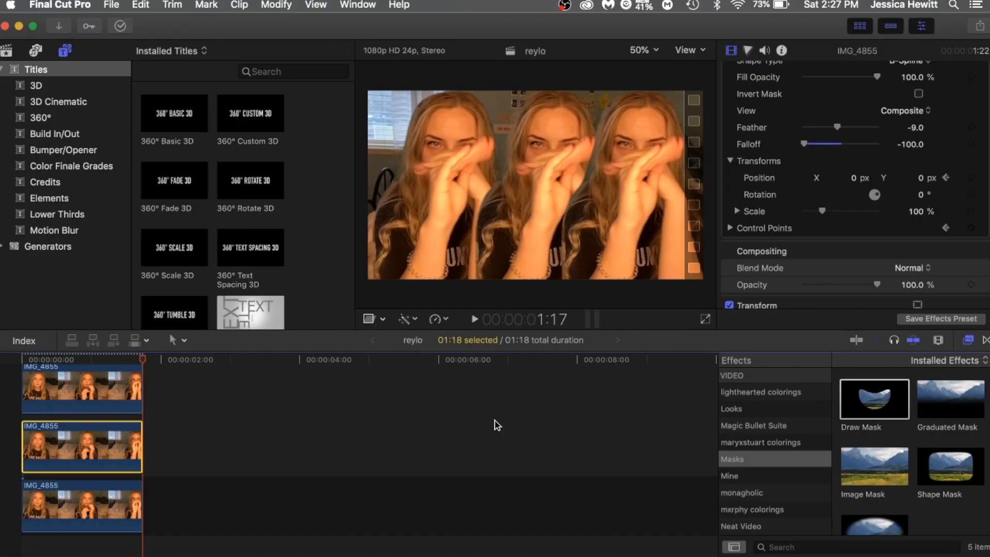
pyautogui.click(21, 362)
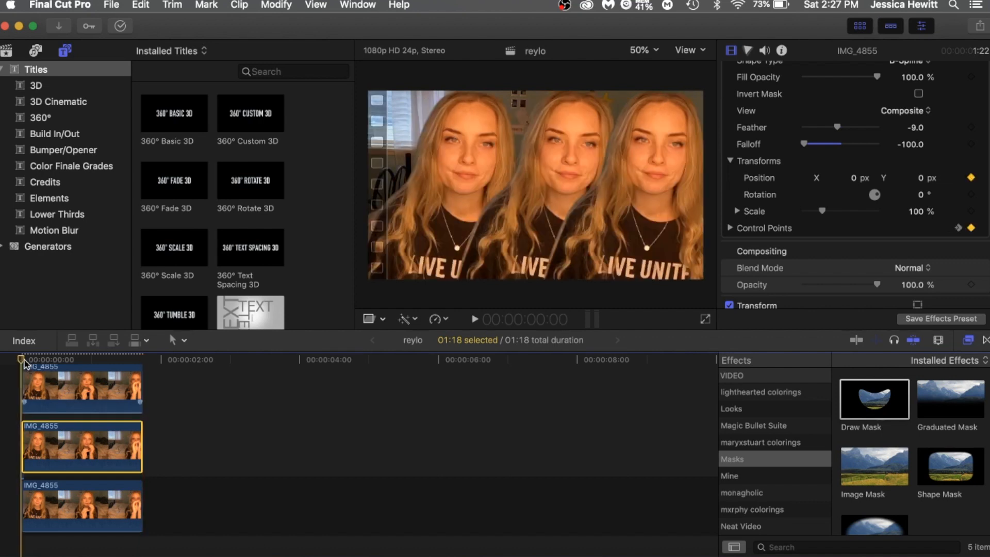
pyautogui.moveTo(24, 361); pyautogui.dragTo(3, 368)
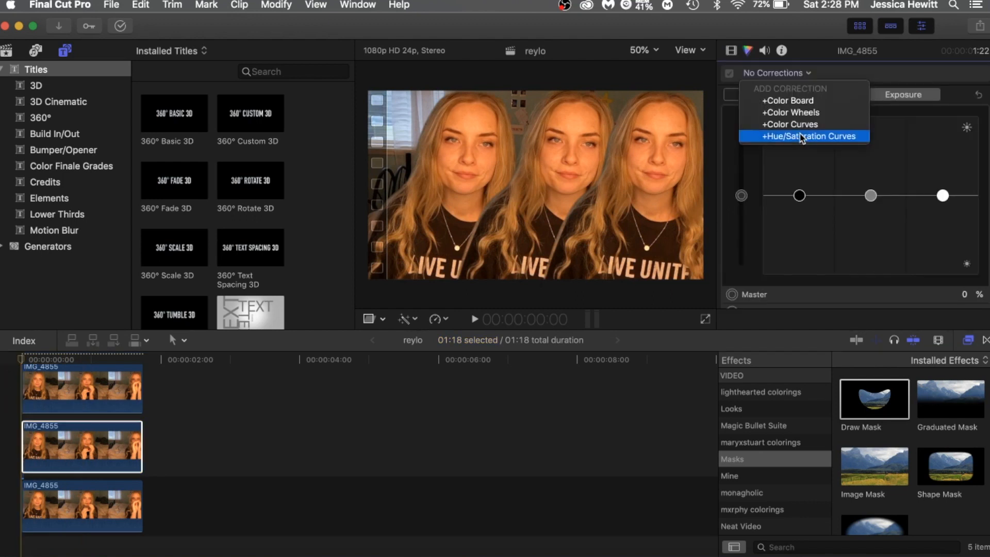
# - Add Hue/Saturation Curves to the masked copies and shift Hue vs Hue to tint the three women green, blue and pink
pyautogui.click(802, 137)
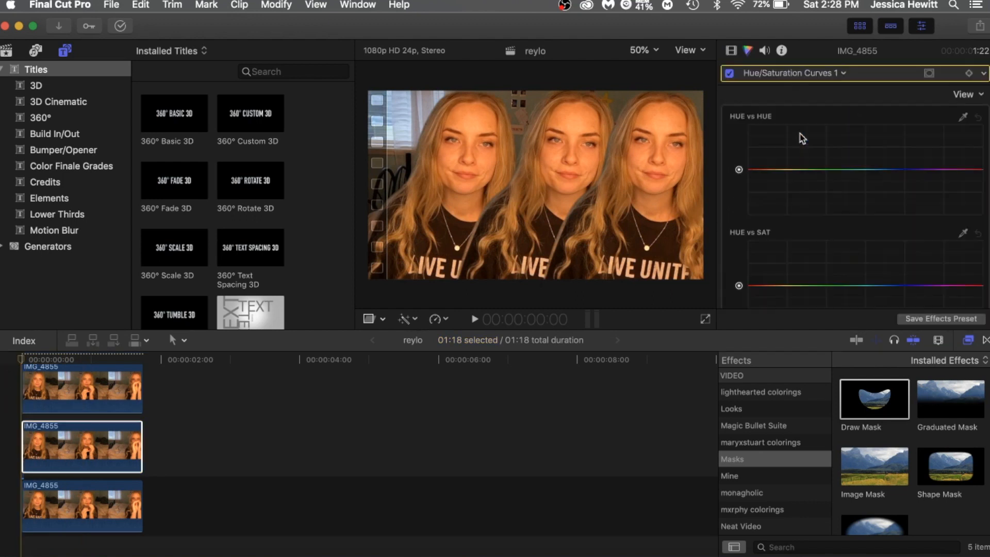
pyautogui.click(95, 460)
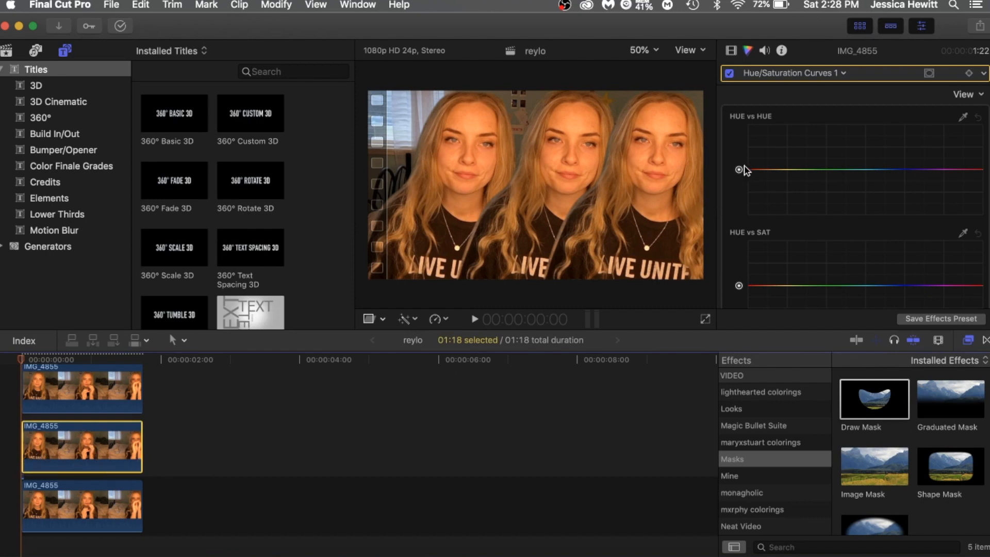
pyautogui.moveTo(741, 169)
pyautogui.mouseDown()
pyautogui.moveTo(741, 146)
pyautogui.moveTo(740, 186)
pyautogui.mouseUp()
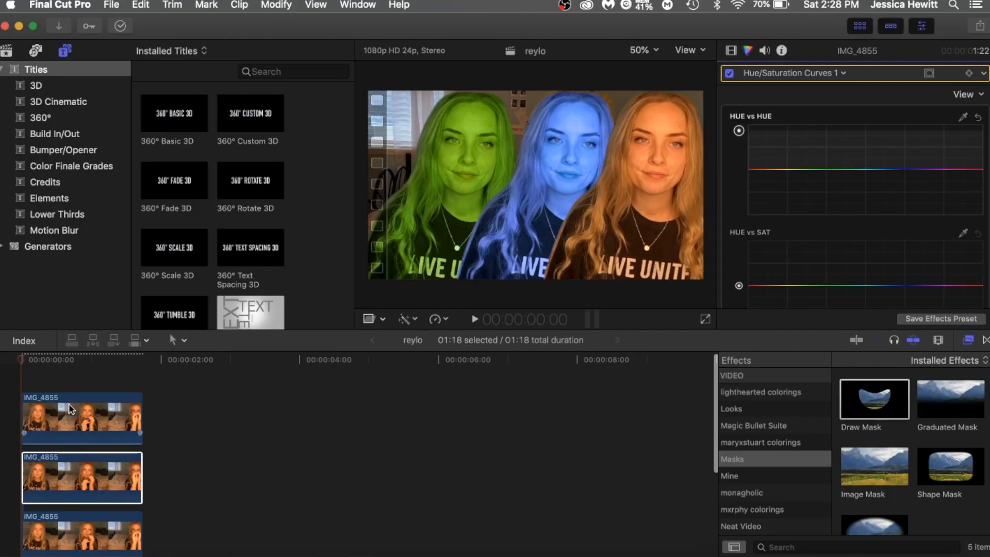
pyautogui.click(75, 412)
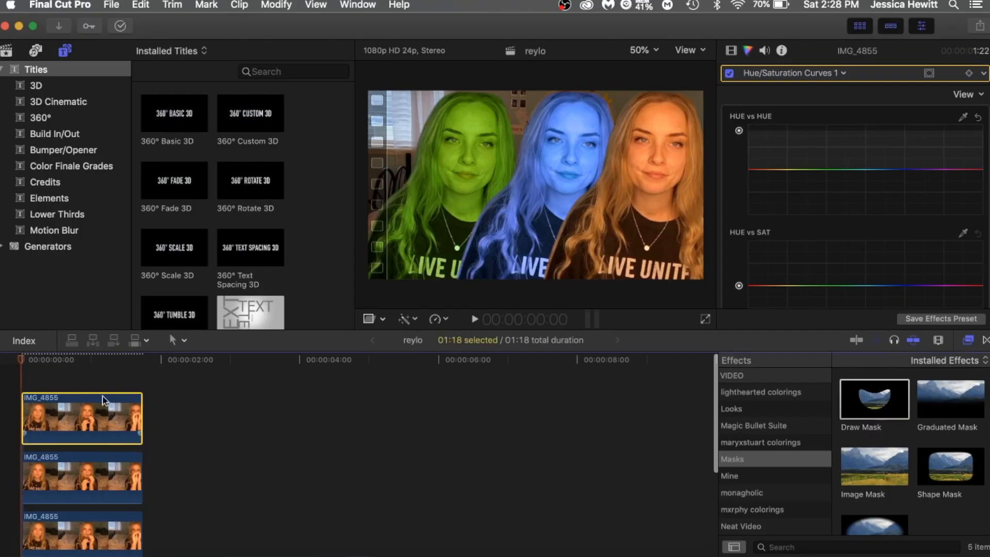
pyautogui.click(763, 73)
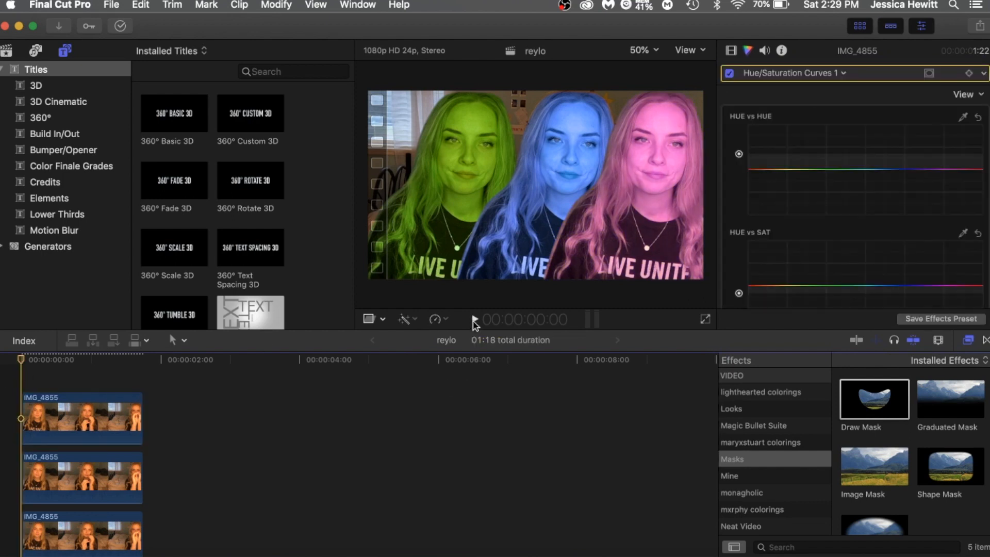
pyautogui.click(474, 322)
# - Search all video effects for "prism" and apply the Prism effect to the tinted masked copies
pyautogui.scroll(10, 751, 472)
pyautogui.click(752, 408)
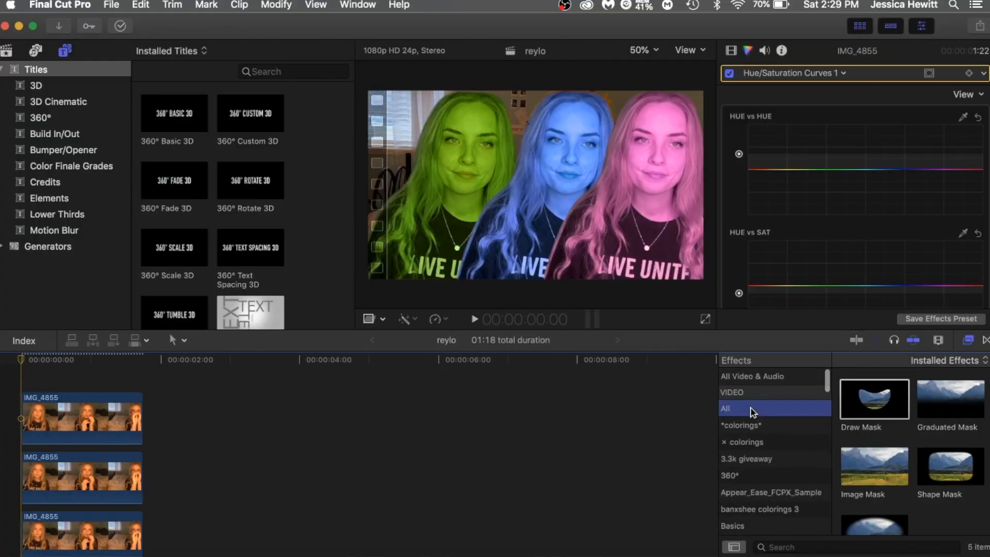
pyautogui.click(817, 548)
pyautogui.write('prism')
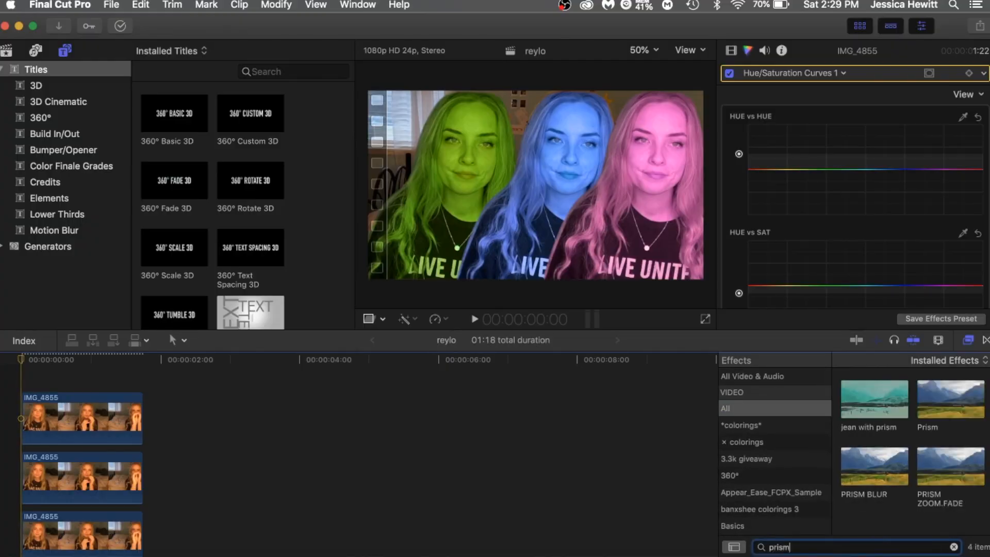
pyautogui.moveTo(936, 407); pyautogui.dragTo(104, 415)
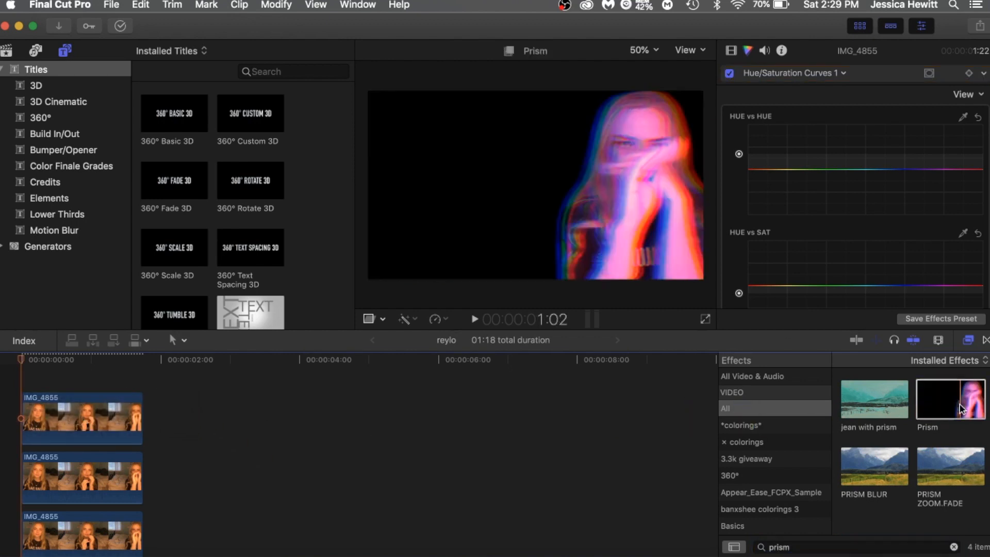
pyautogui.moveTo(951, 400); pyautogui.dragTo(70, 496)
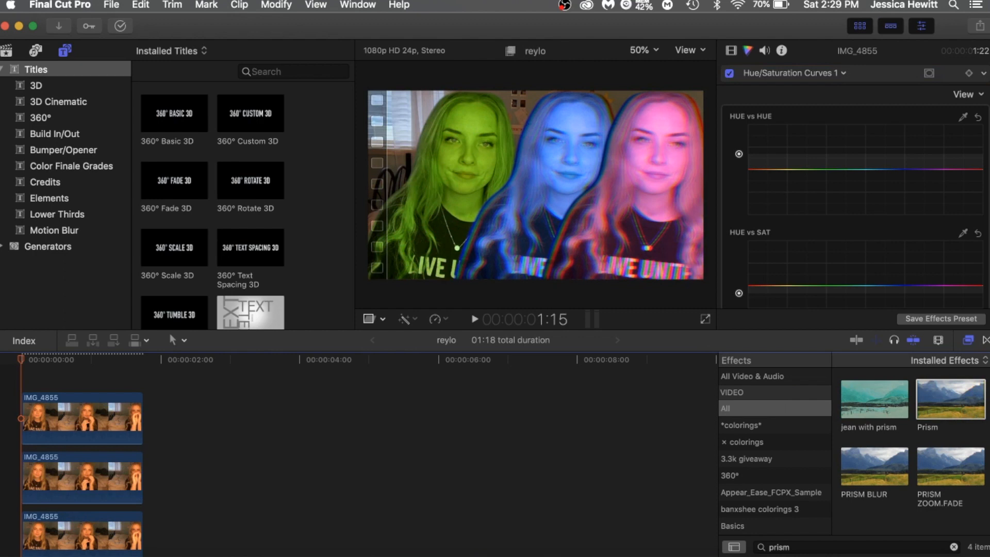
pyautogui.scroll(-3, 450, 454)
pyautogui.moveTo(950, 399); pyautogui.dragTo(73, 475)
# - Fine-tune the video effect settings of the tinted masked copies one by one and play back the look
pyautogui.click(82, 464)
pyautogui.click(731, 50)
pyautogui.moveTo(918, 202); pyautogui.dragTo(918, 192)
pyautogui.click(83, 405)
pyautogui.moveTo(921, 140)
pyautogui.mouseDown()
pyautogui.moveTo(921, 154)
pyautogui.moveTo(921, 103)
pyautogui.moveTo(920, 123)
pyautogui.mouseUp()
pyautogui.scroll(3, 105, 403)
pyautogui.click(105, 396)
pyautogui.moveTo(842, 277); pyautogui.dragTo(804, 281)
pyautogui.click(93, 457)
pyautogui.moveTo(877, 277); pyautogui.dragTo(843, 284)
pyautogui.click(471, 319)
# - Turn the unmasked background clip black and white with a Color Board Master saturation of -100% and play the result
pyautogui.scroll(-3, 103, 412)
pyautogui.click(82, 384)
pyautogui.scroll(5, 103, 413)
pyautogui.click(81, 421)
pyautogui.click(475, 320)
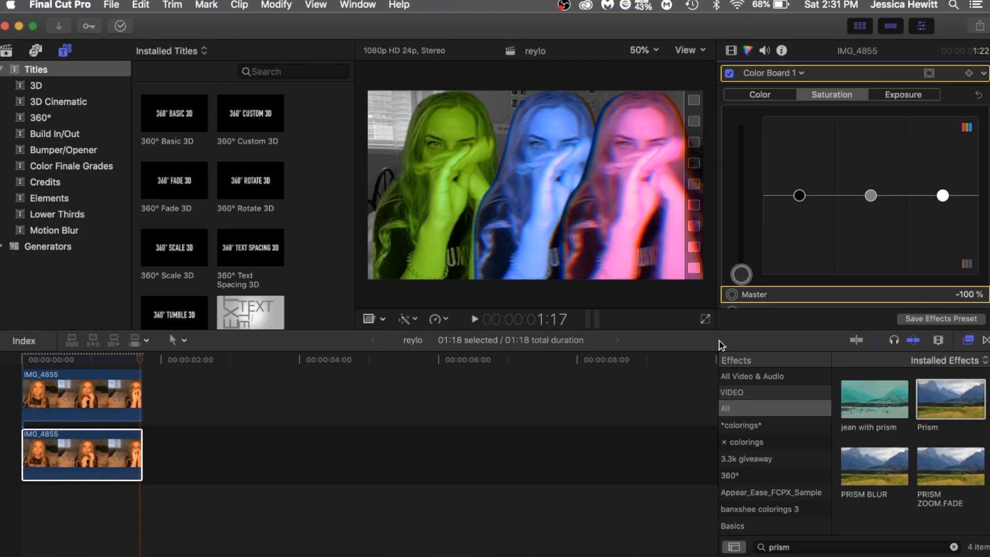
# - Combine all four stacked clips into a new compound clip named "triple edit"
pyautogui.moveTo(168, 461); pyautogui.dragTo(13, 304)
pyautogui.scroll(-3, 72, 436)
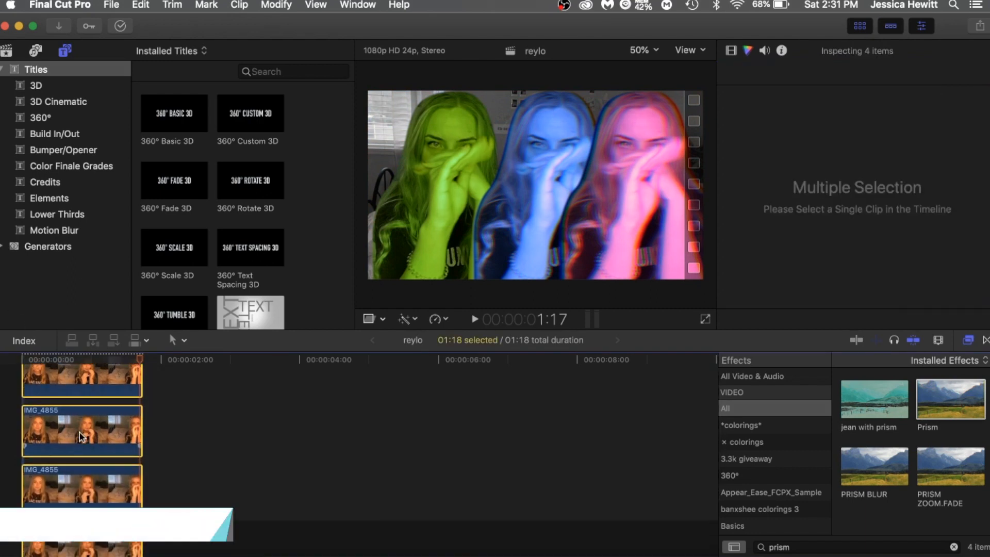
pyautogui.rightClick(71, 390)
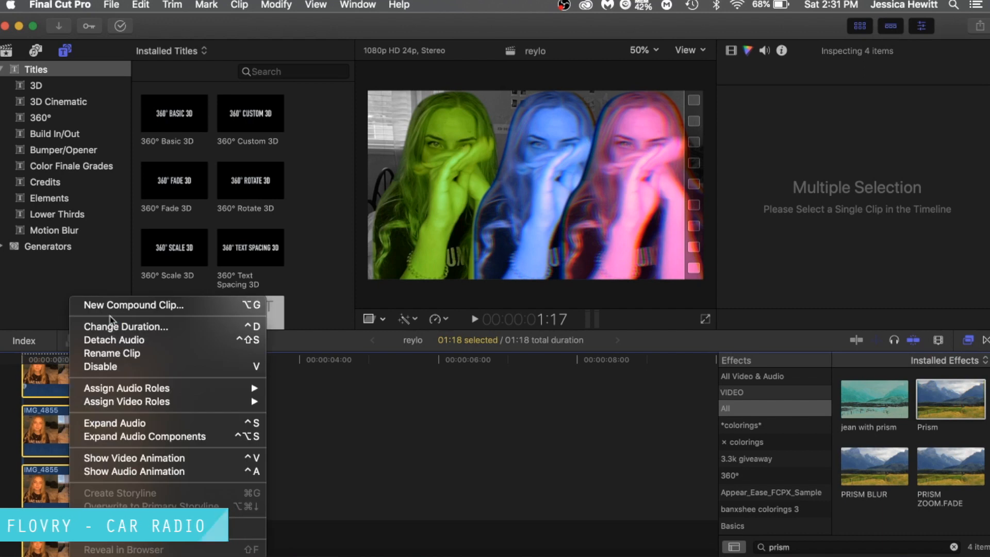
pyautogui.click(145, 309)
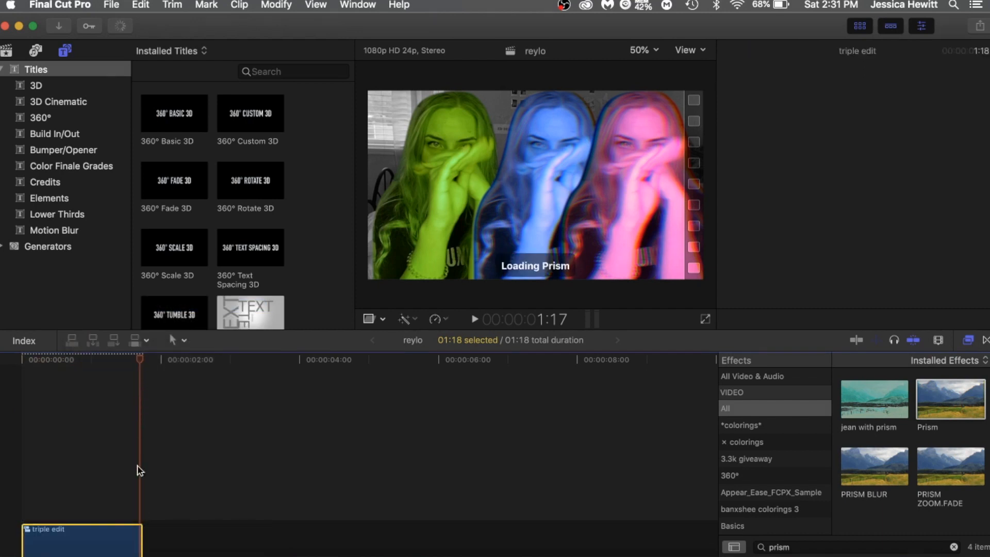
pyautogui.click(73, 434)
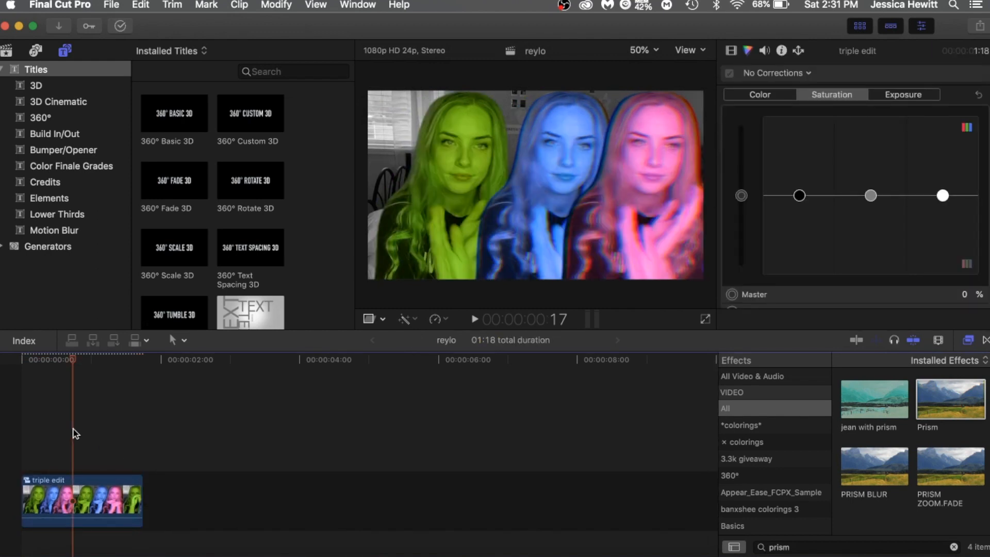
# - Grade the triple edit compound clip with a Color Board and Color Curves, lifting the red shadows and the green highlights
pyautogui.doubleClick(82, 501)
pyautogui.scroll(5, 105, 427)
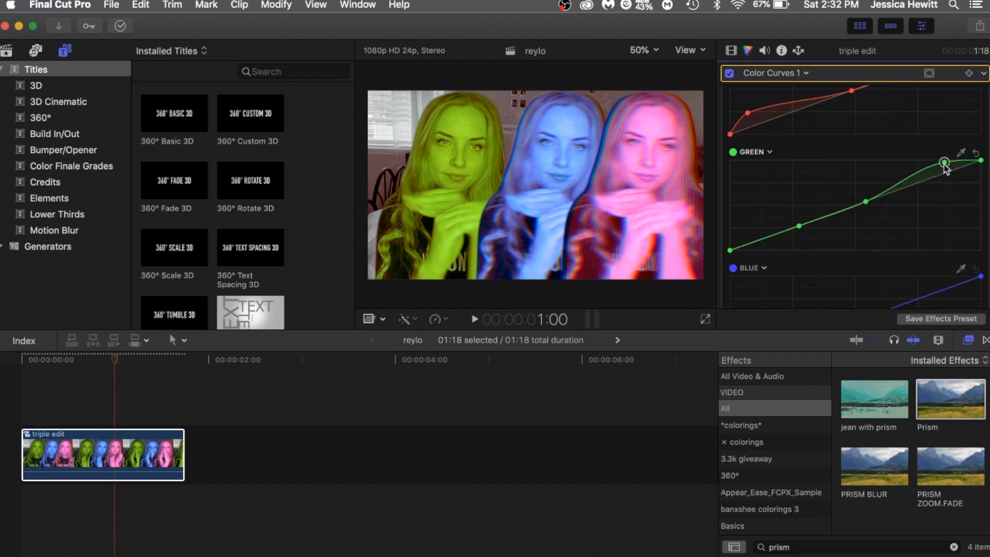
pyautogui.click(41, 449)
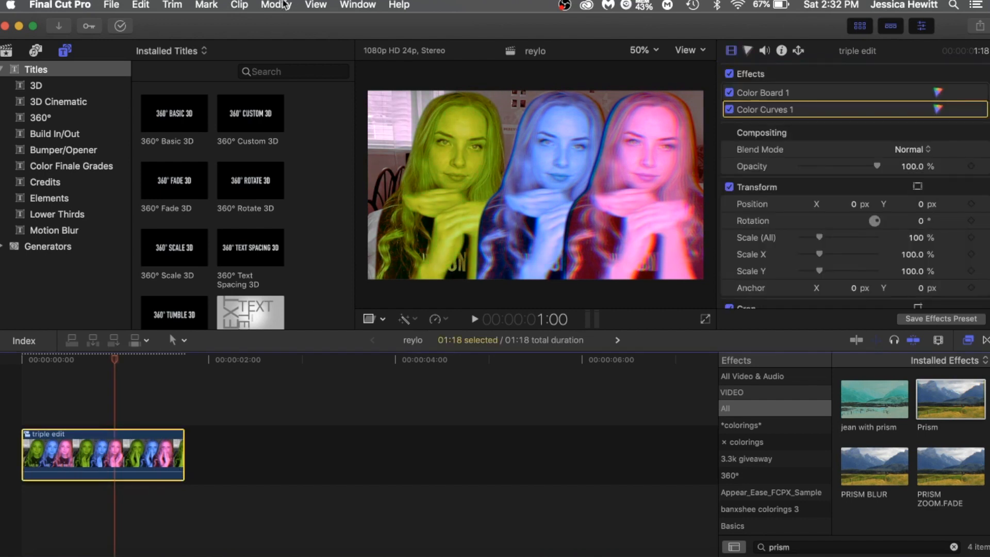